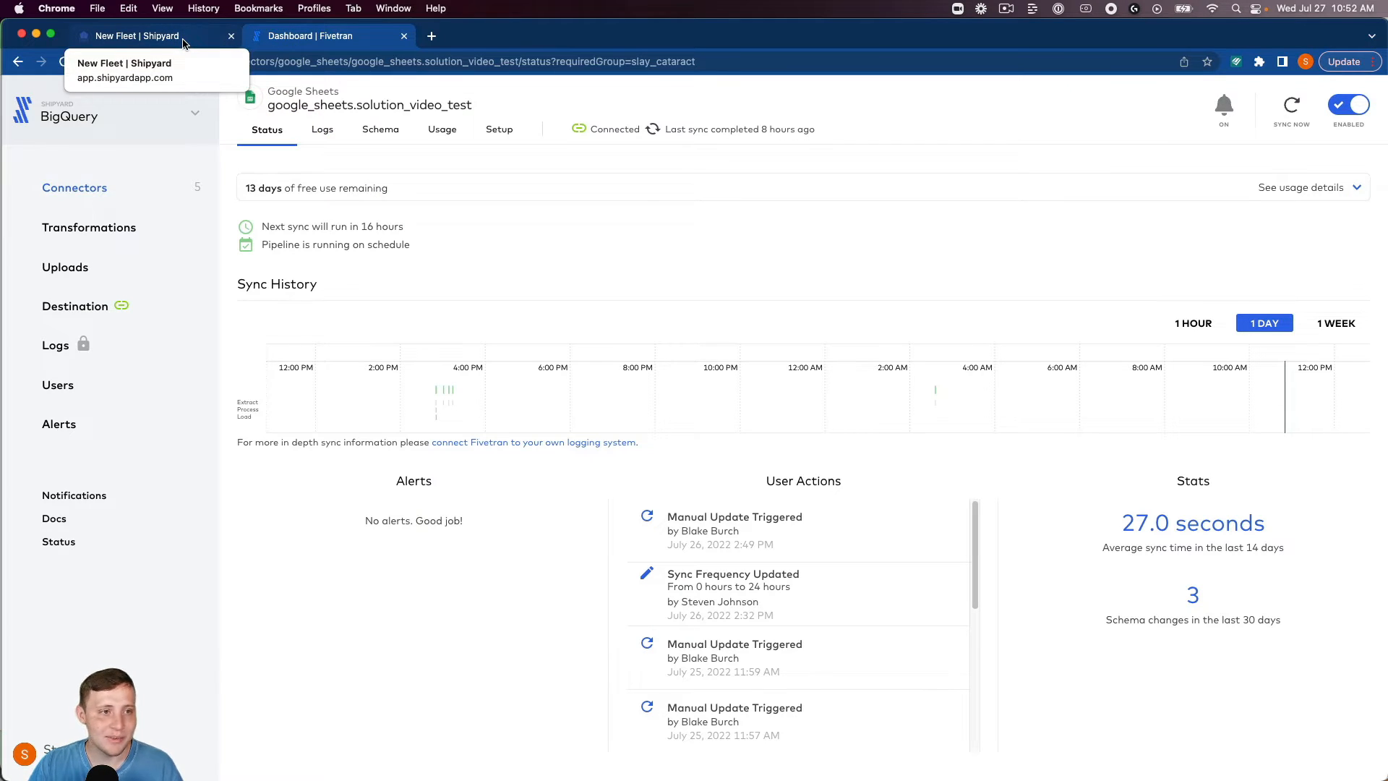
# Switch to the Shipyard fleet builder and add the Fivetran Execute Sync and Check Status blueprint as a vessel.
pyautogui.click(183, 43)
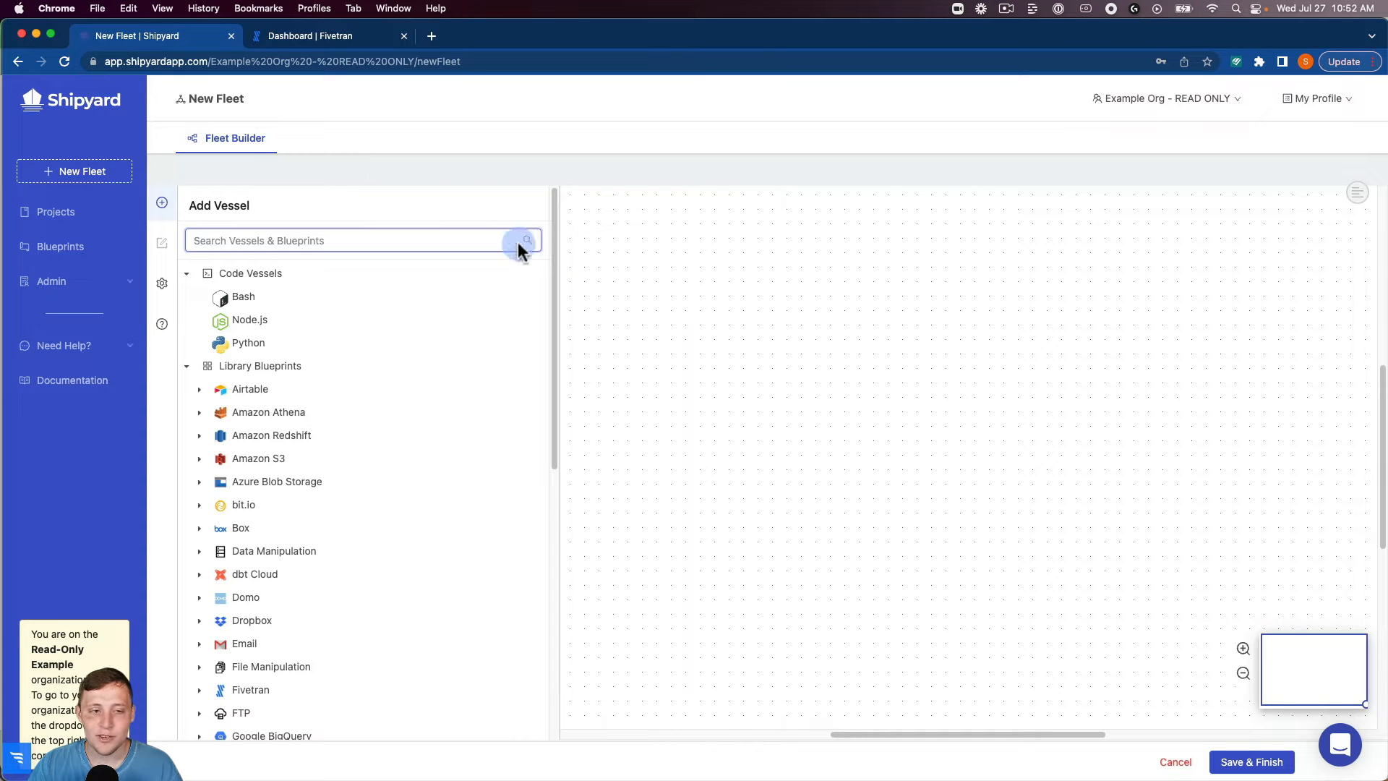
pyautogui.write('five')
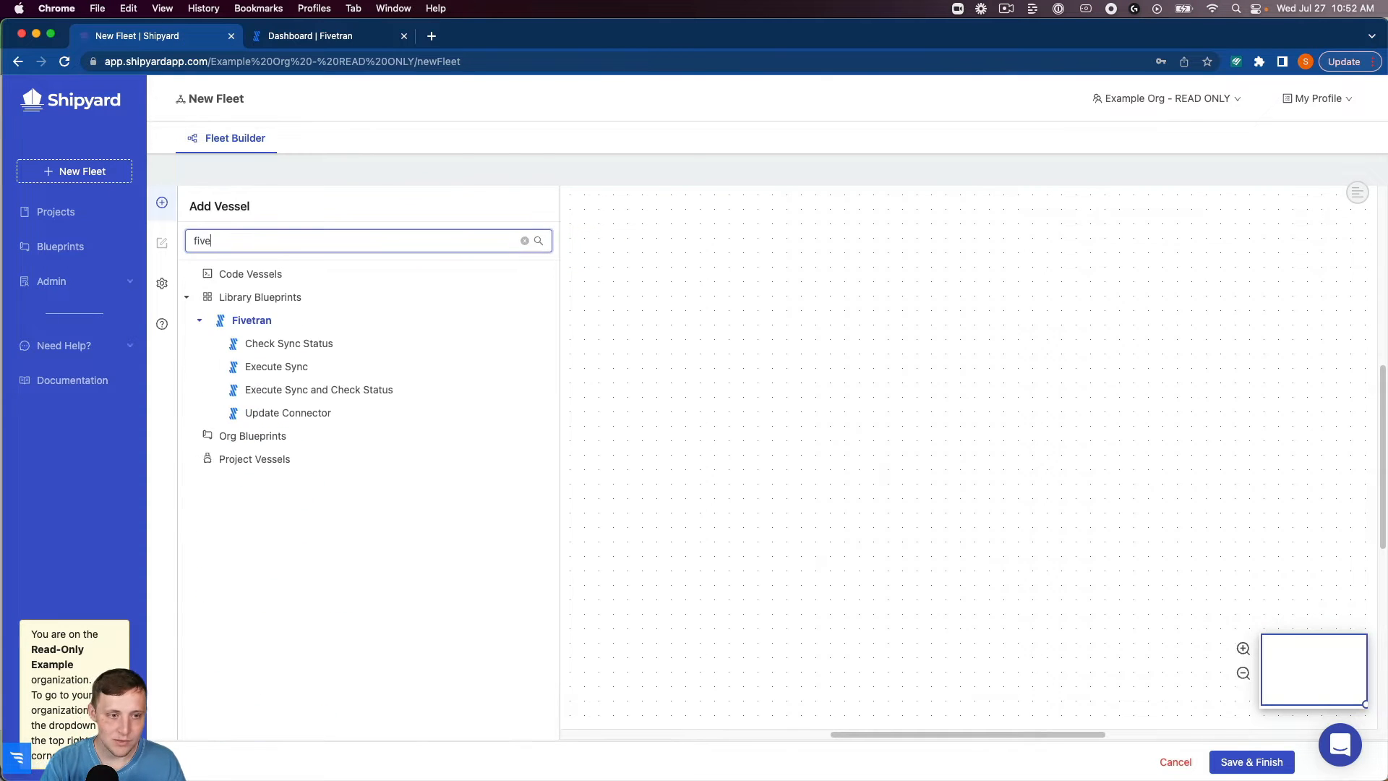
pyautogui.moveTo(312, 372)
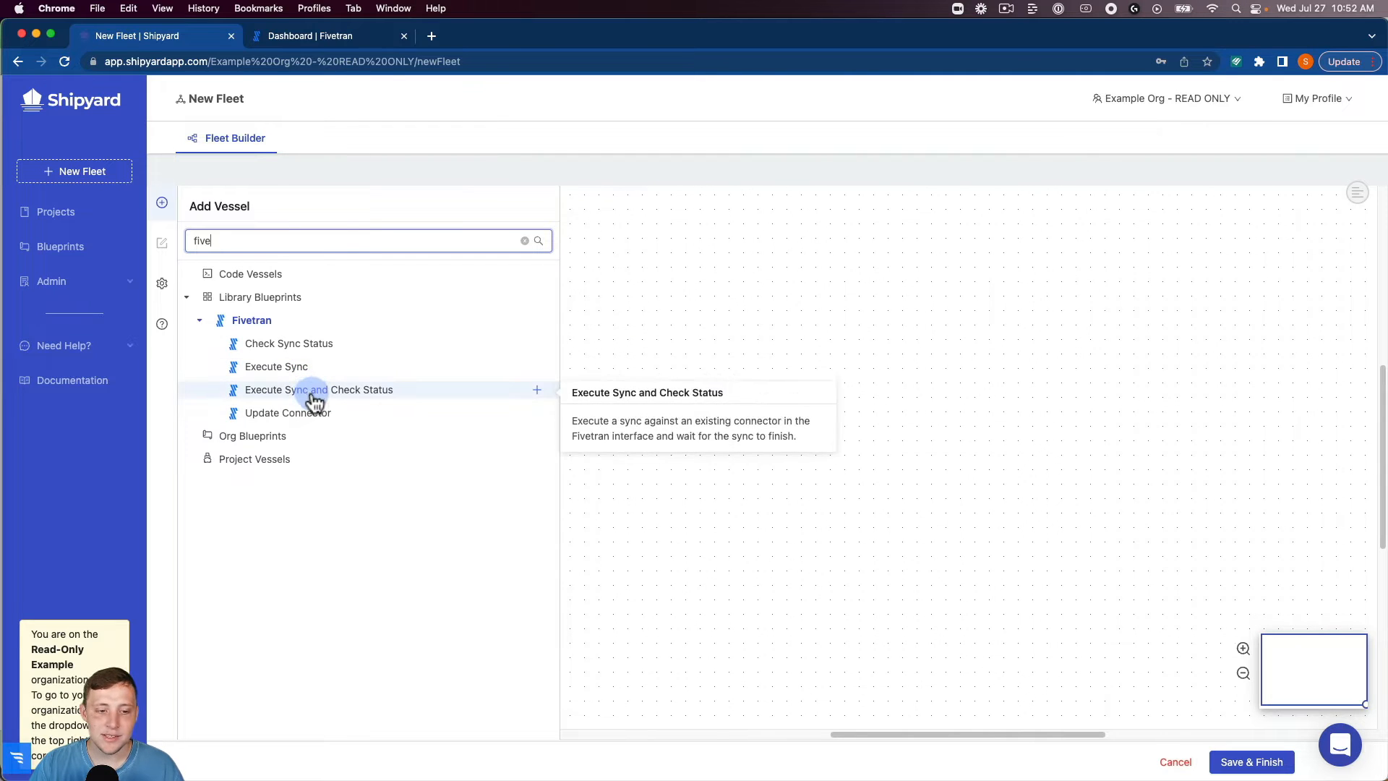
pyautogui.click(313, 398)
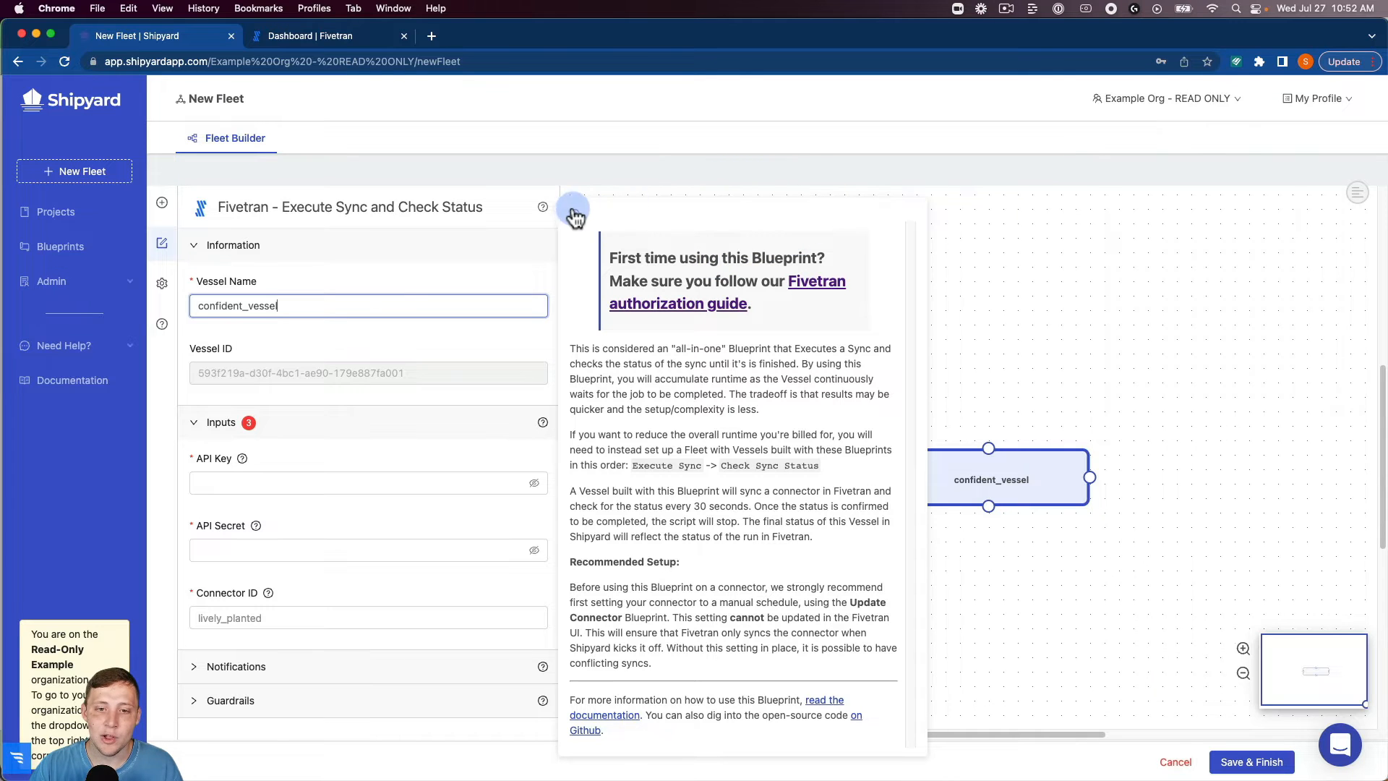
pyautogui.click(521, 252)
# Rename the Fivetran vessel as "Execute Sync and Check Status".
pyautogui.doubleClick(341, 312)
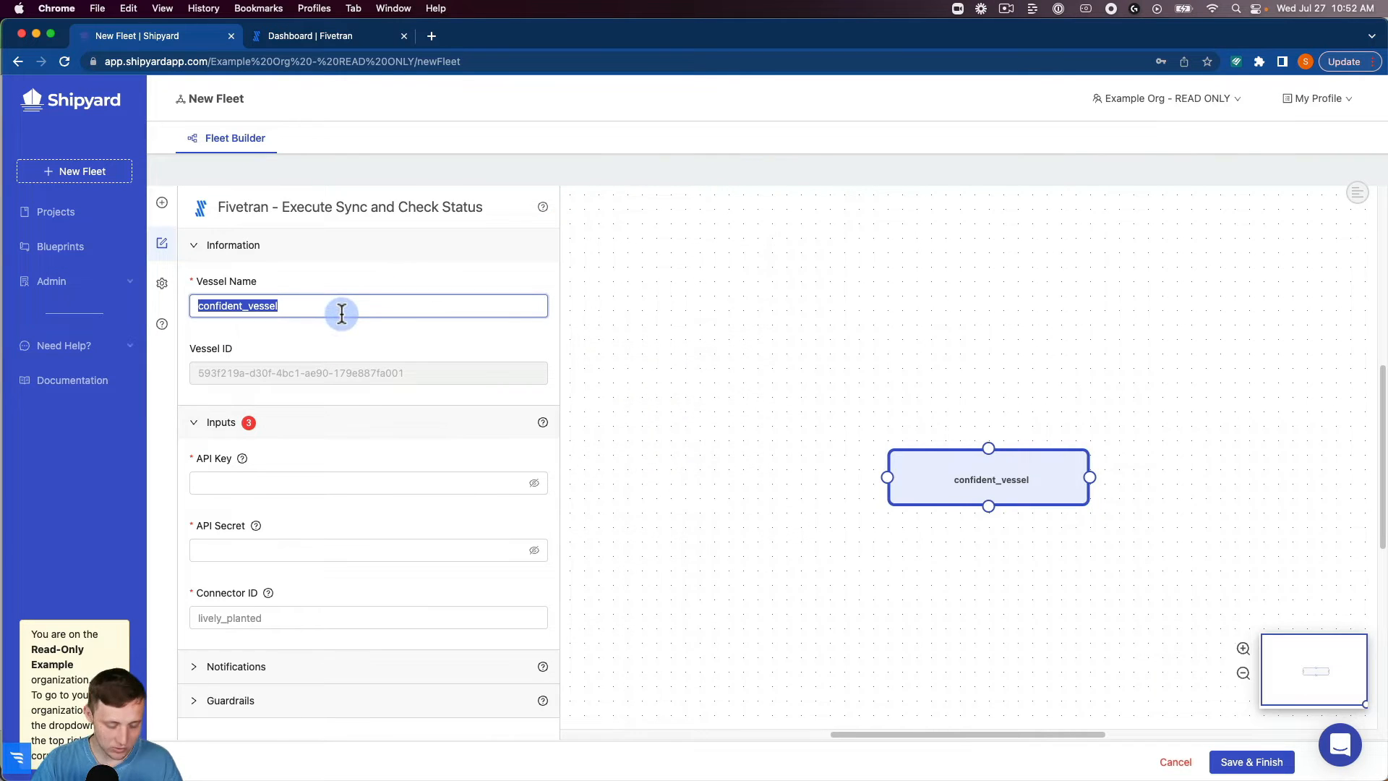
pyautogui.write('Execute S')
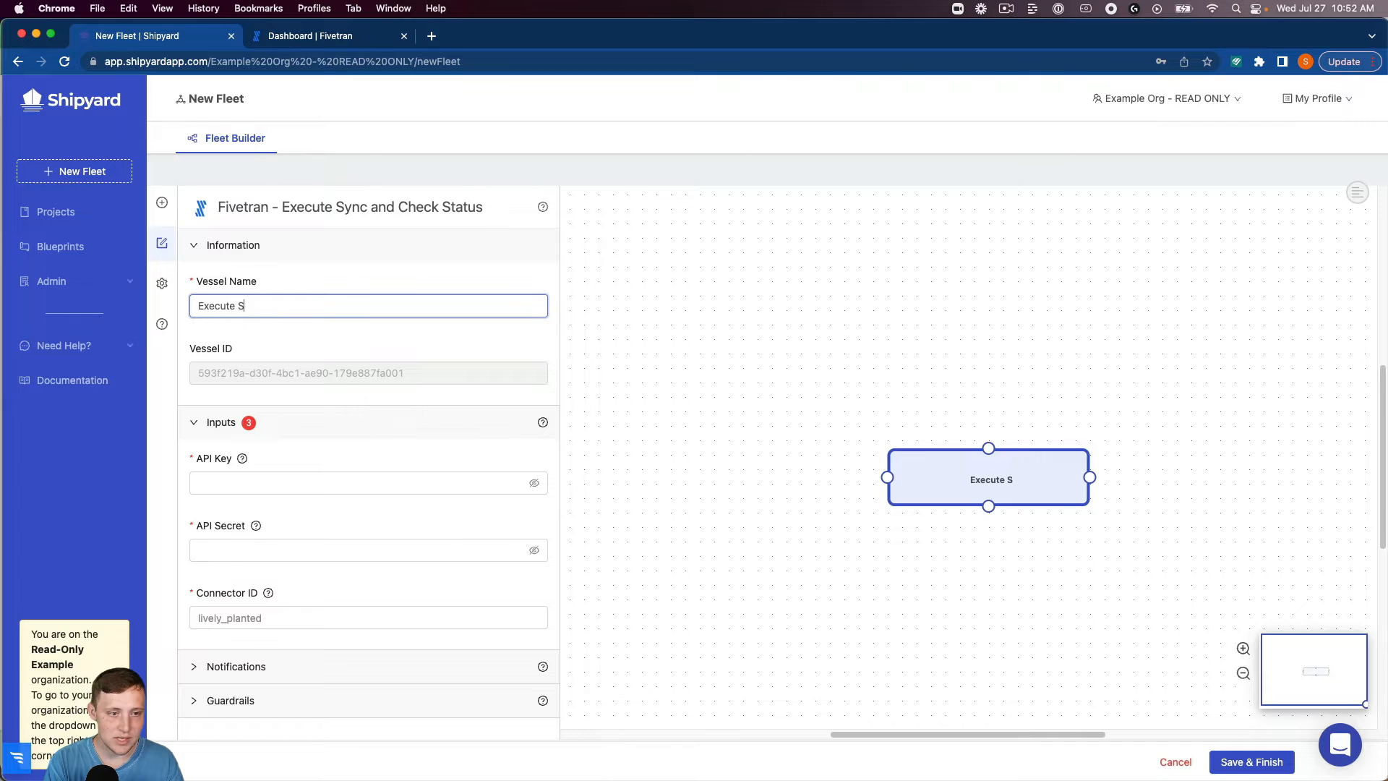
pyautogui.write('ync and Chec')
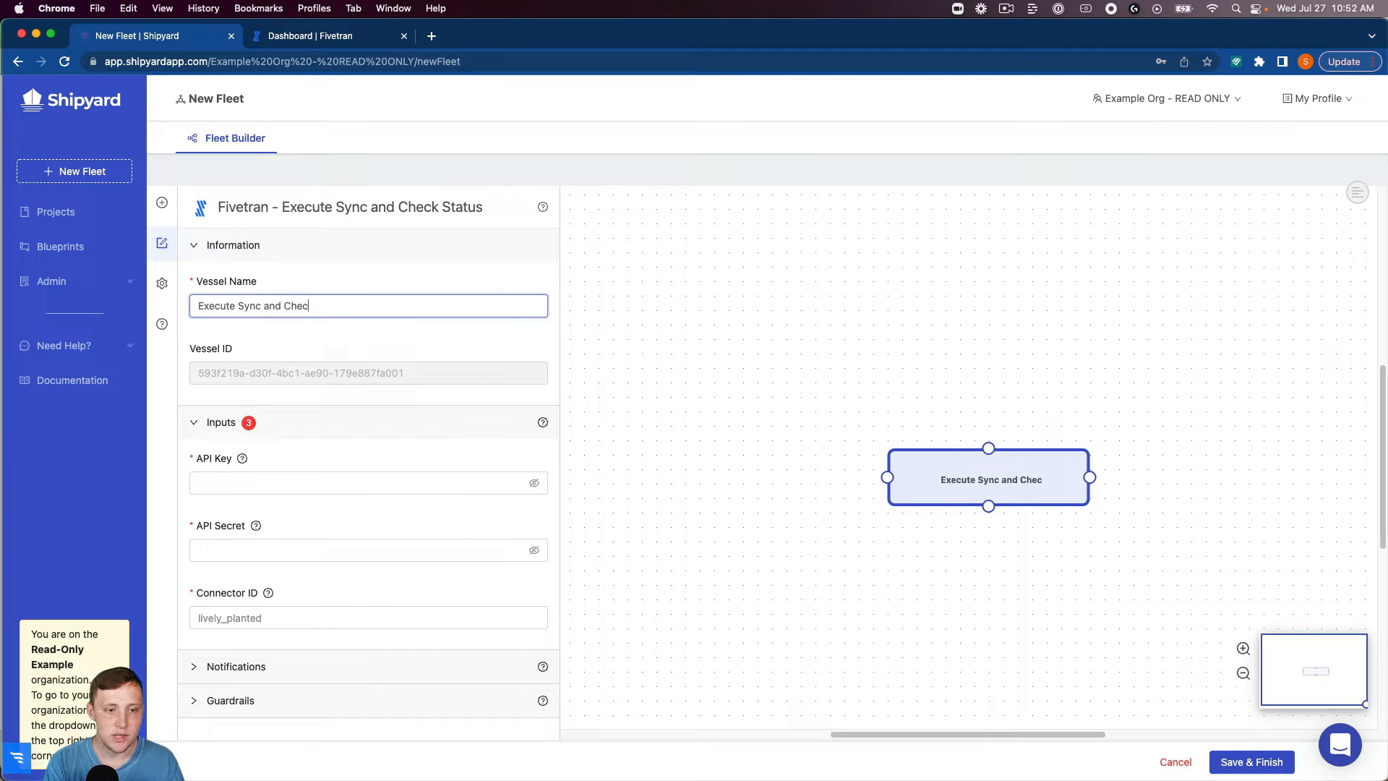
pyautogui.write('k Status')
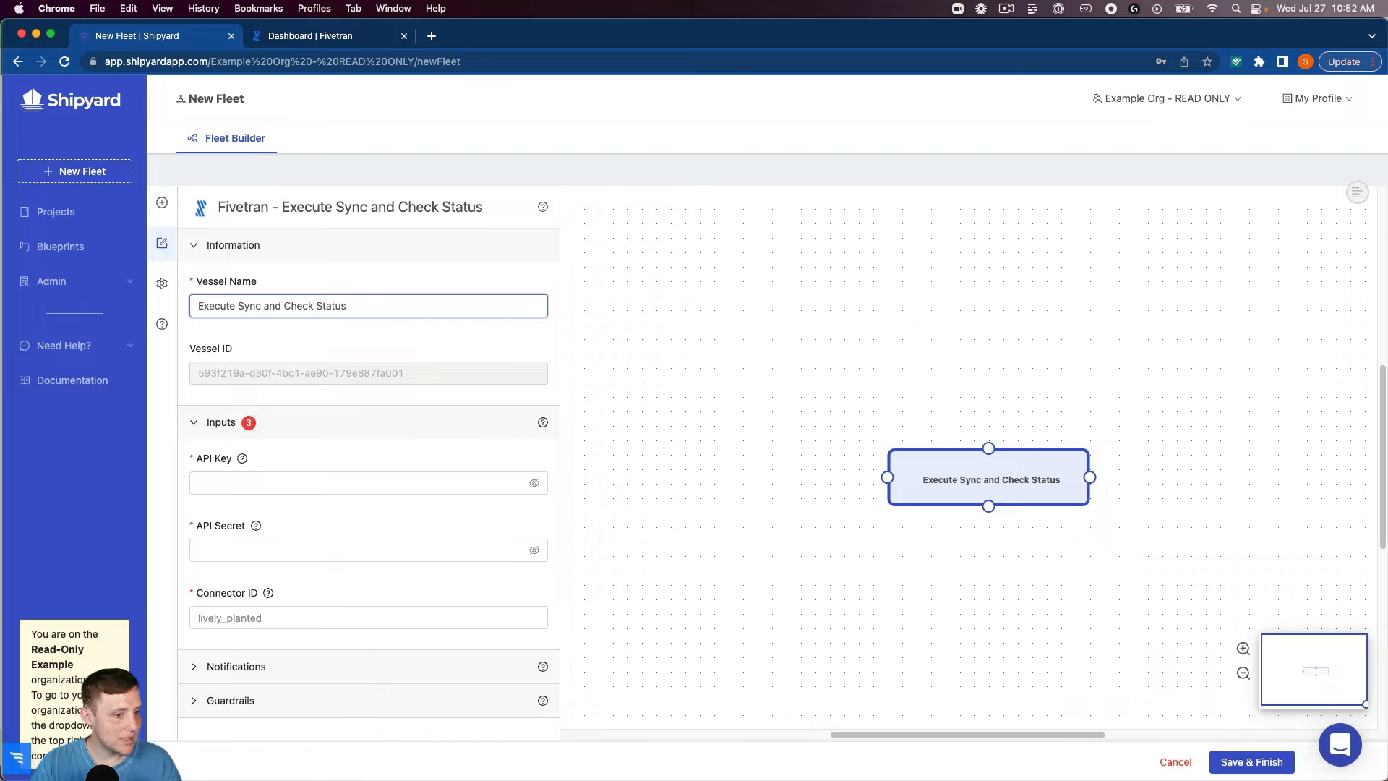
# Paste the Fivetran API key and API secret into the vessel's inputs and set its connector ID to oxymoron_ratio.
pyautogui.click(217, 483)
pyautogui.press('super+v')
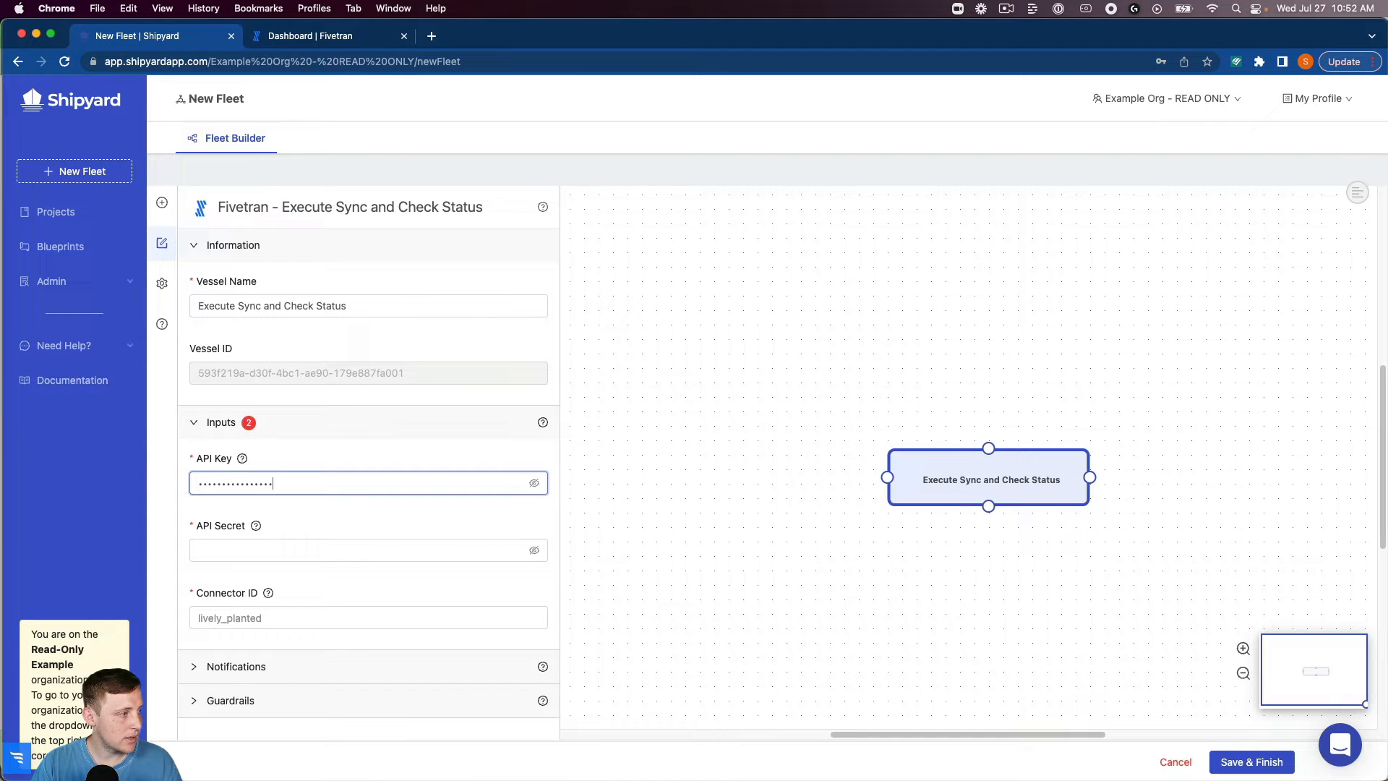
pyautogui.click(253, 549)
pyautogui.press('super+v')
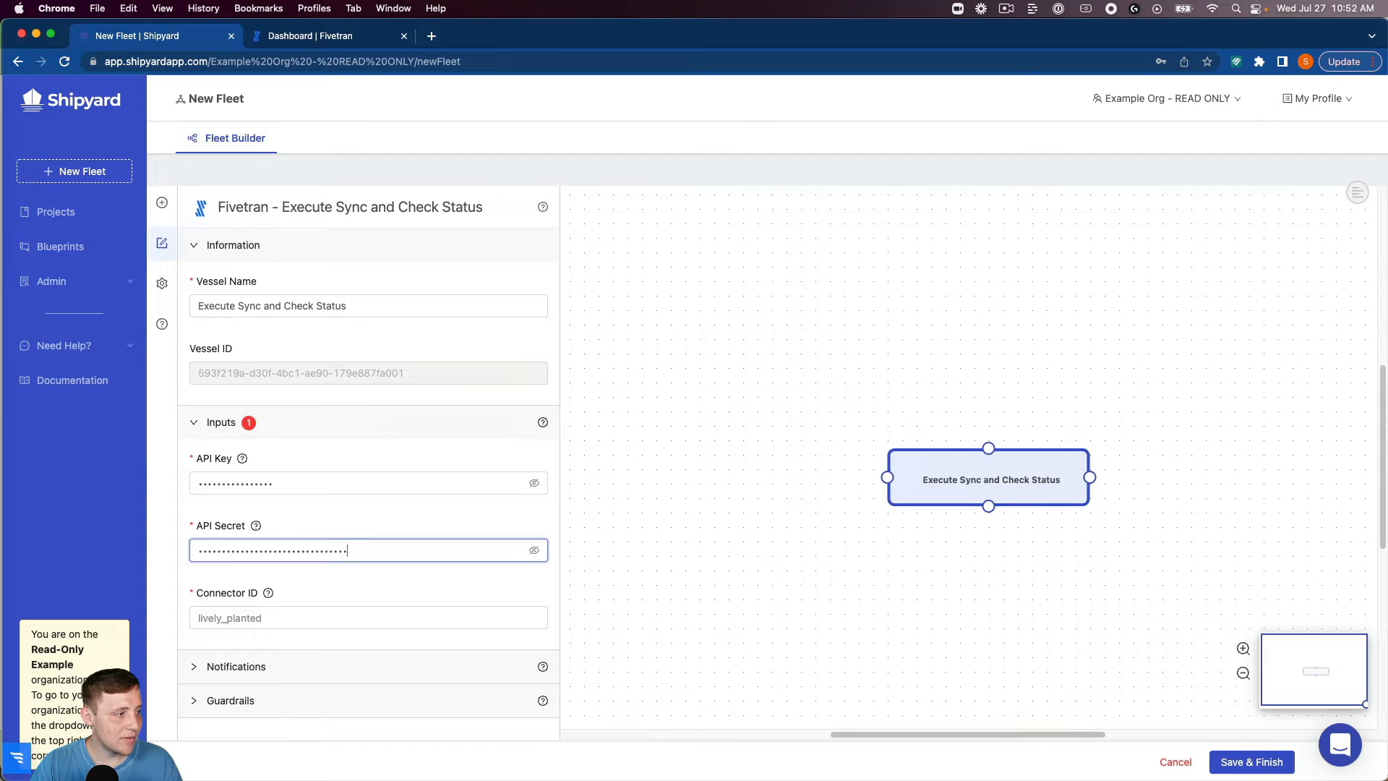
pyautogui.click(264, 620)
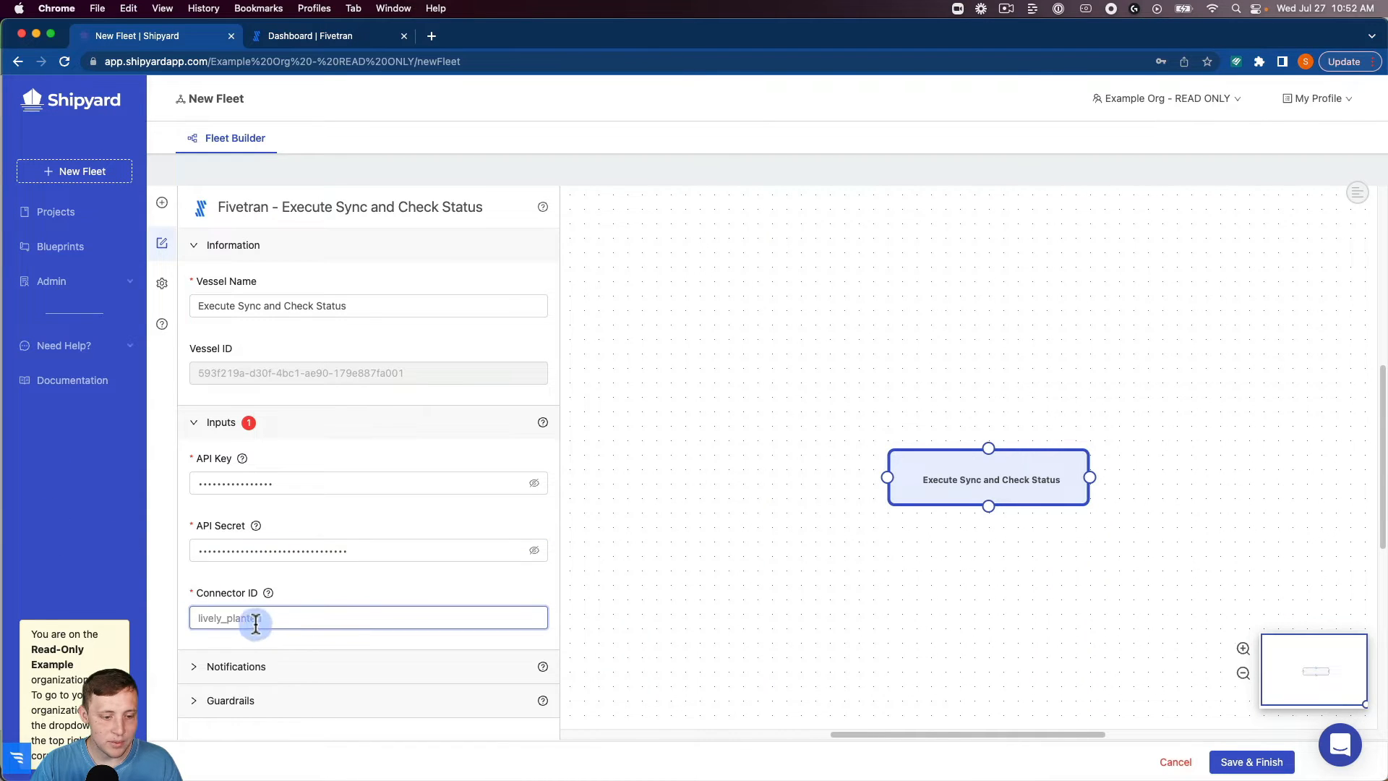
pyautogui.press('super+v')
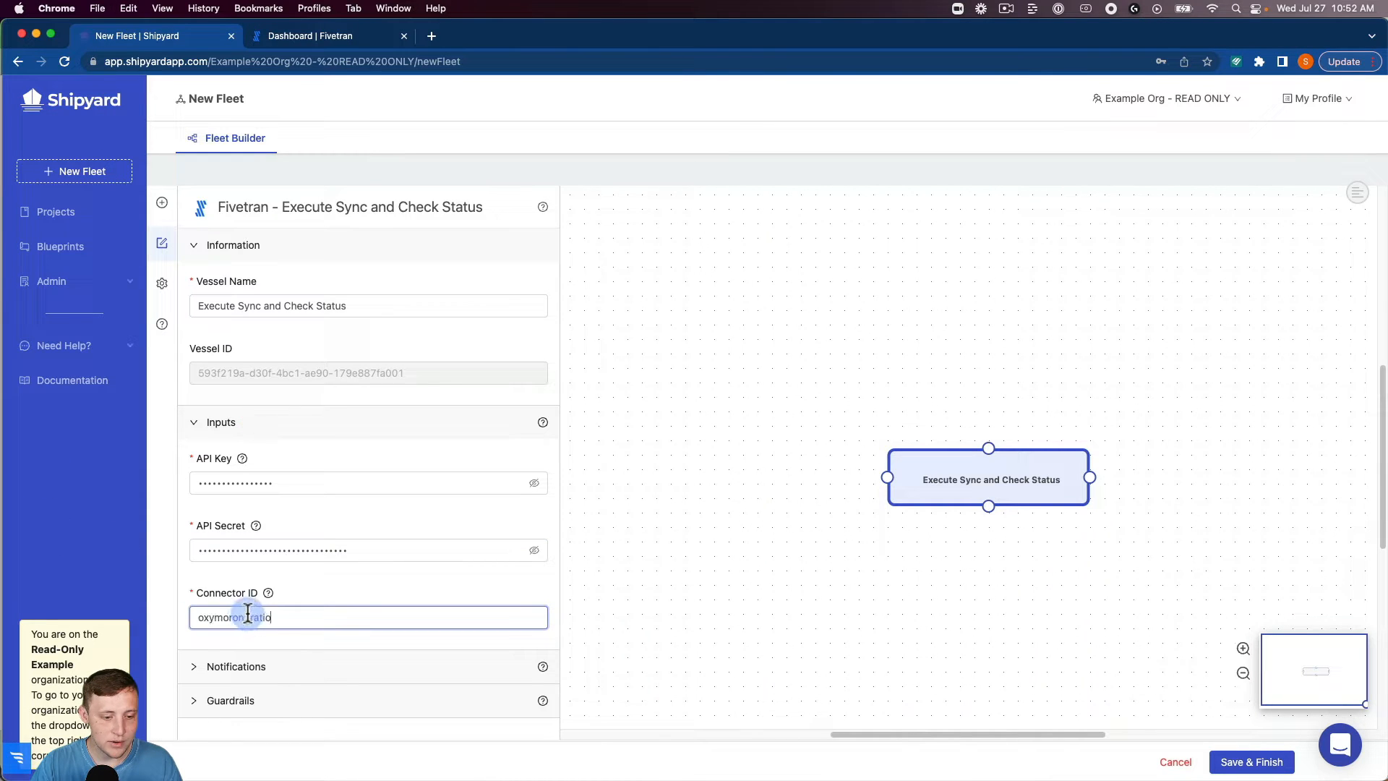
# Expand and review the Fivetran vessel's notification settings and its guardrails for retries and runtime cutoff.
pyautogui.click(278, 668)
pyautogui.scroll(-3, 289, 658)
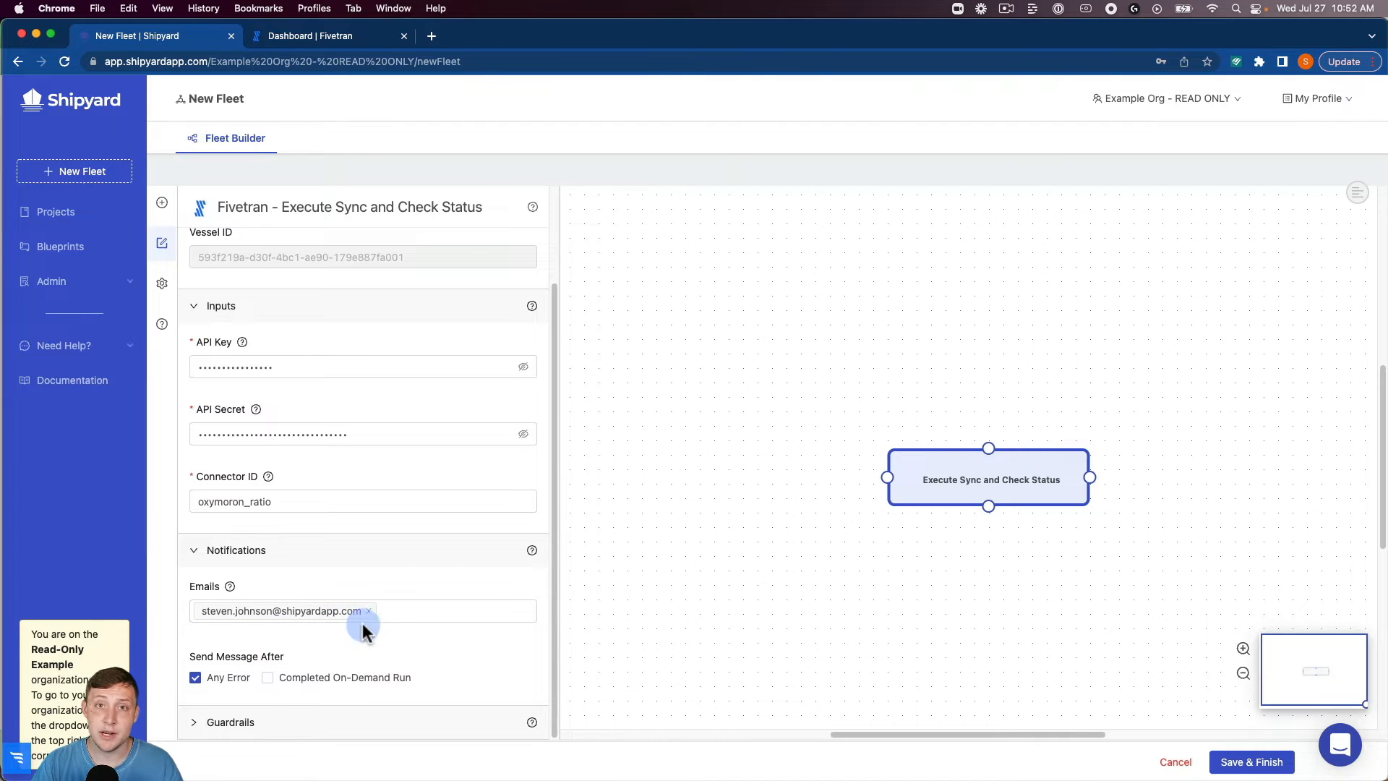
pyautogui.click(308, 714)
pyautogui.scroll(-3, 304, 686)
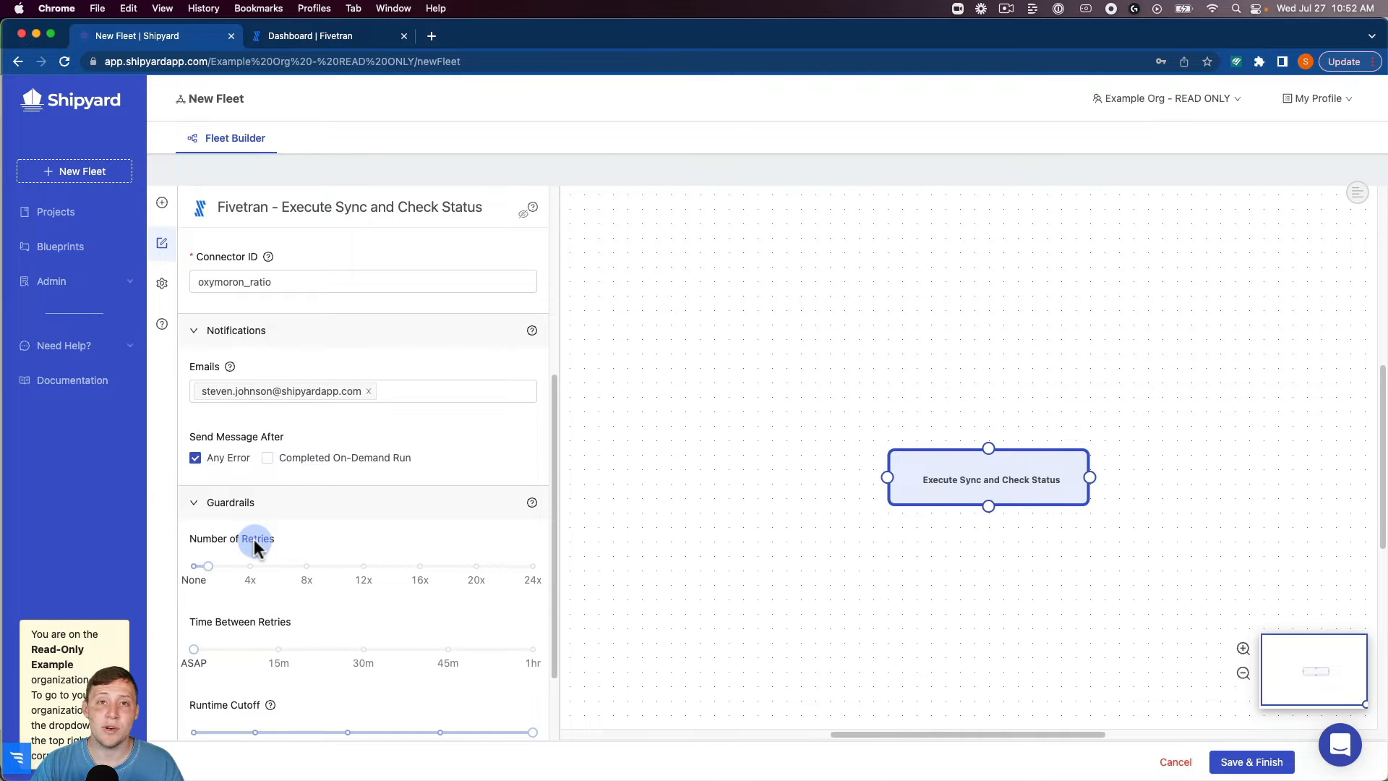
pyautogui.scroll(-1, 255, 547)
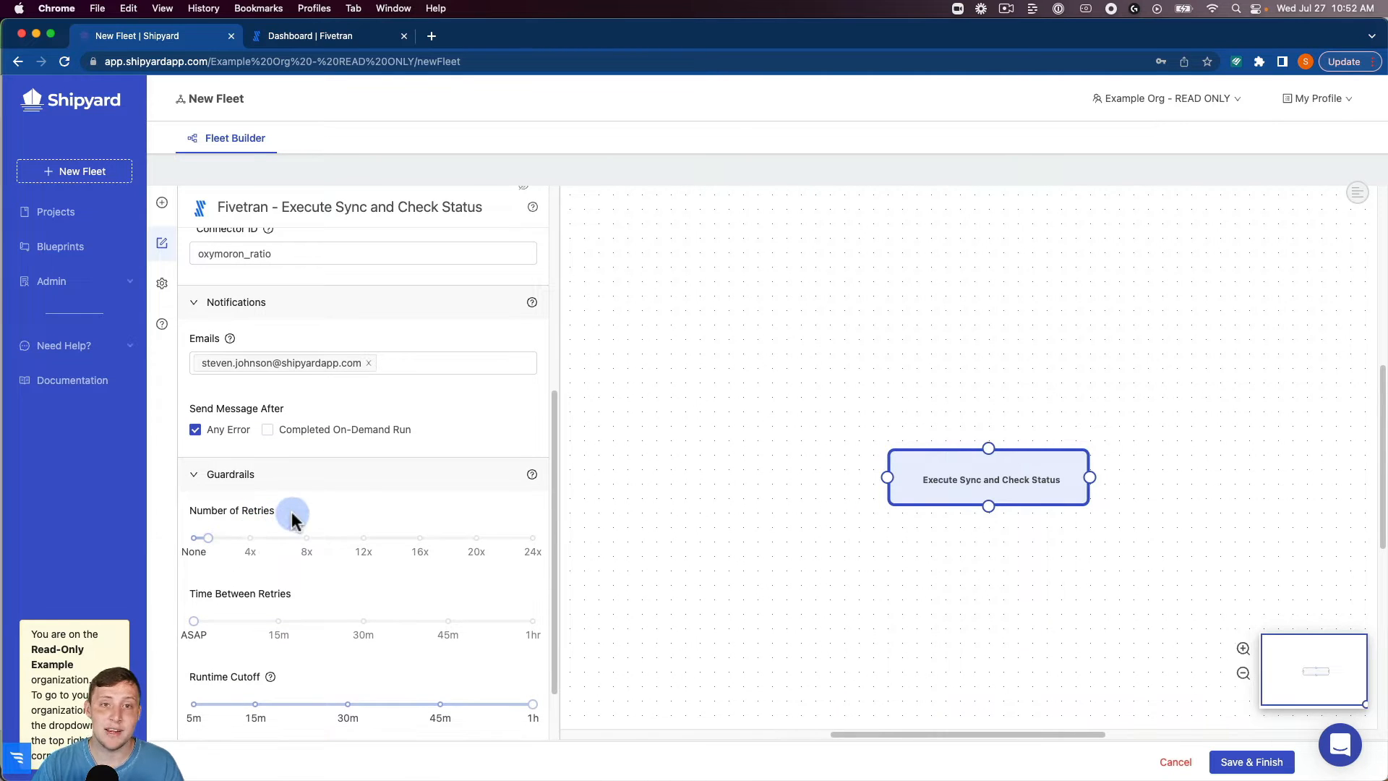
pyautogui.scroll(5, 350, 258)
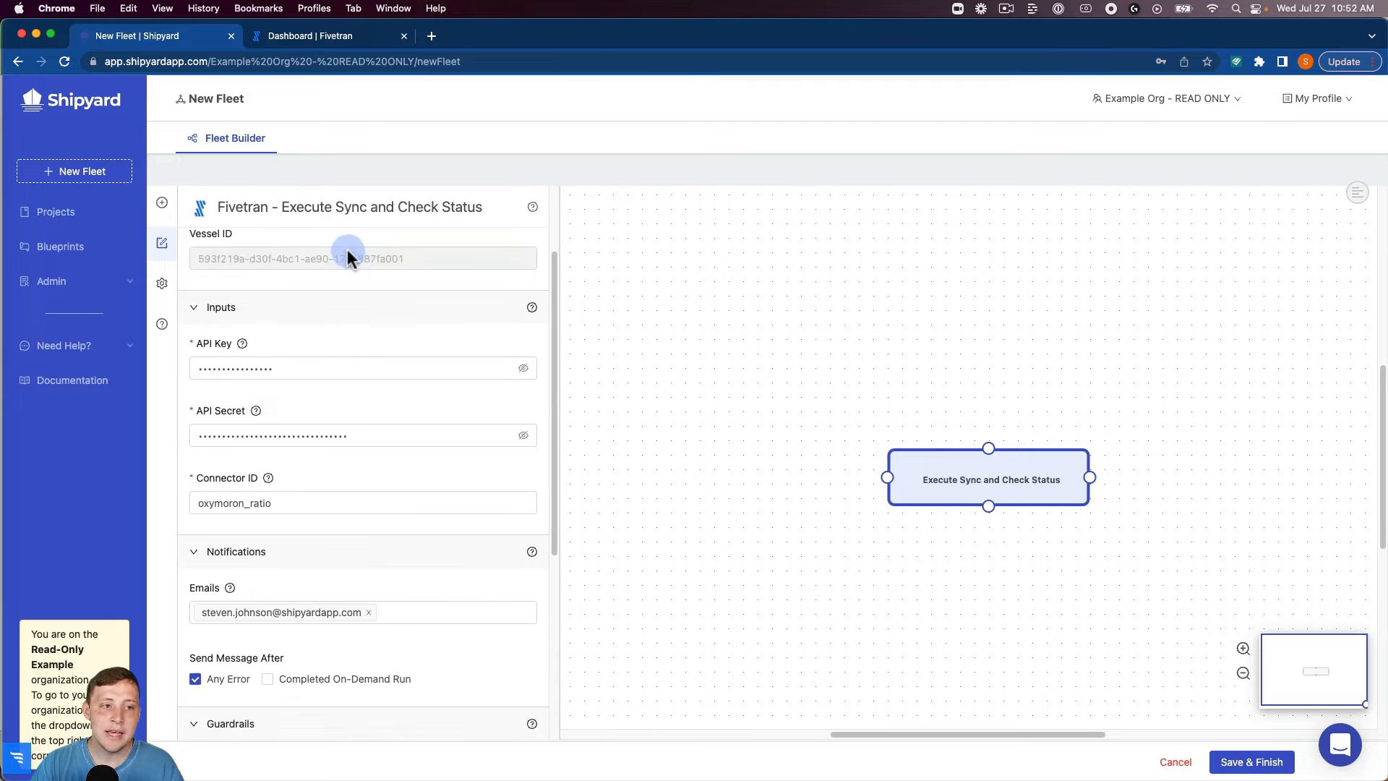
# Add a Slack Send Message vessel and place it to the right of the Execute Sync and Check Status vessel.
pyautogui.click(161, 205)
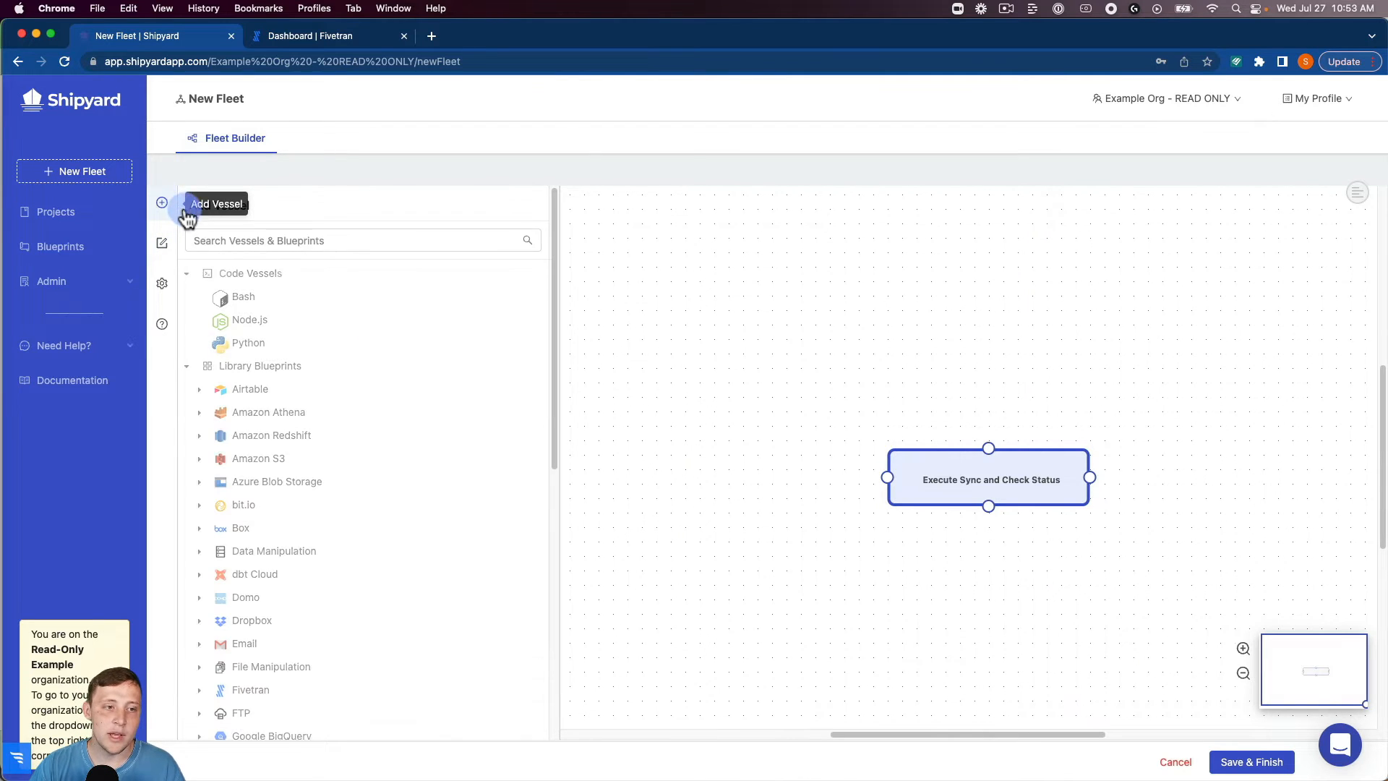
pyautogui.click(232, 239)
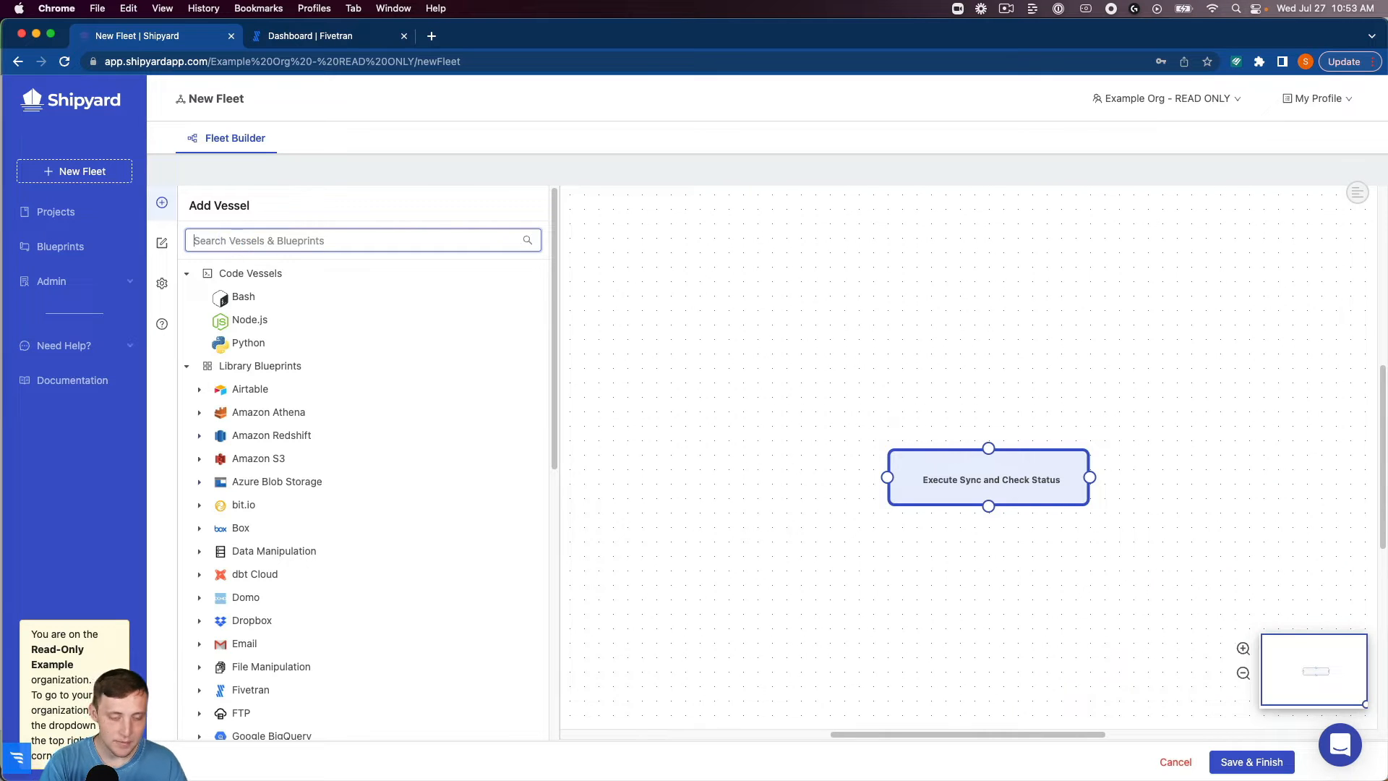
pyautogui.write('slack')
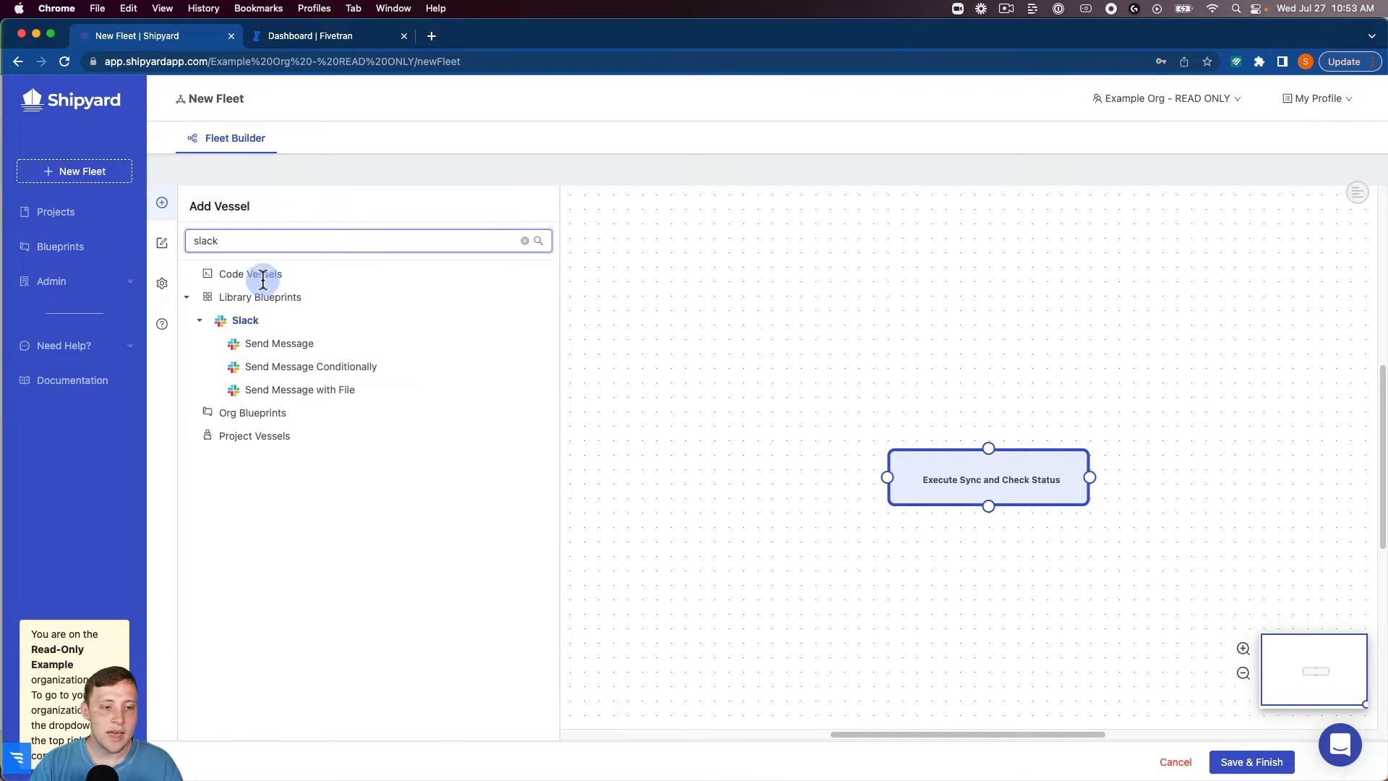
pyautogui.click(285, 345)
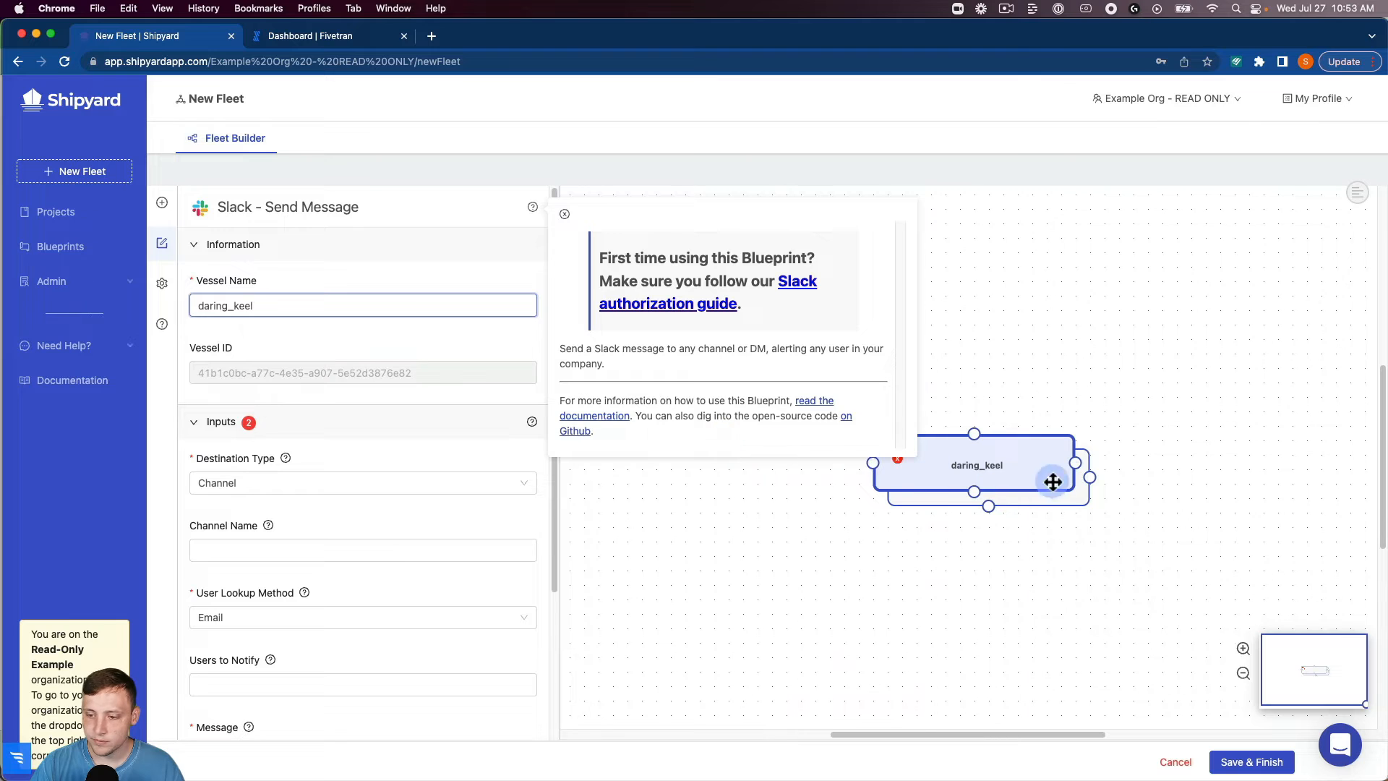
pyautogui.moveTo(1052, 470); pyautogui.dragTo(1312, 468)
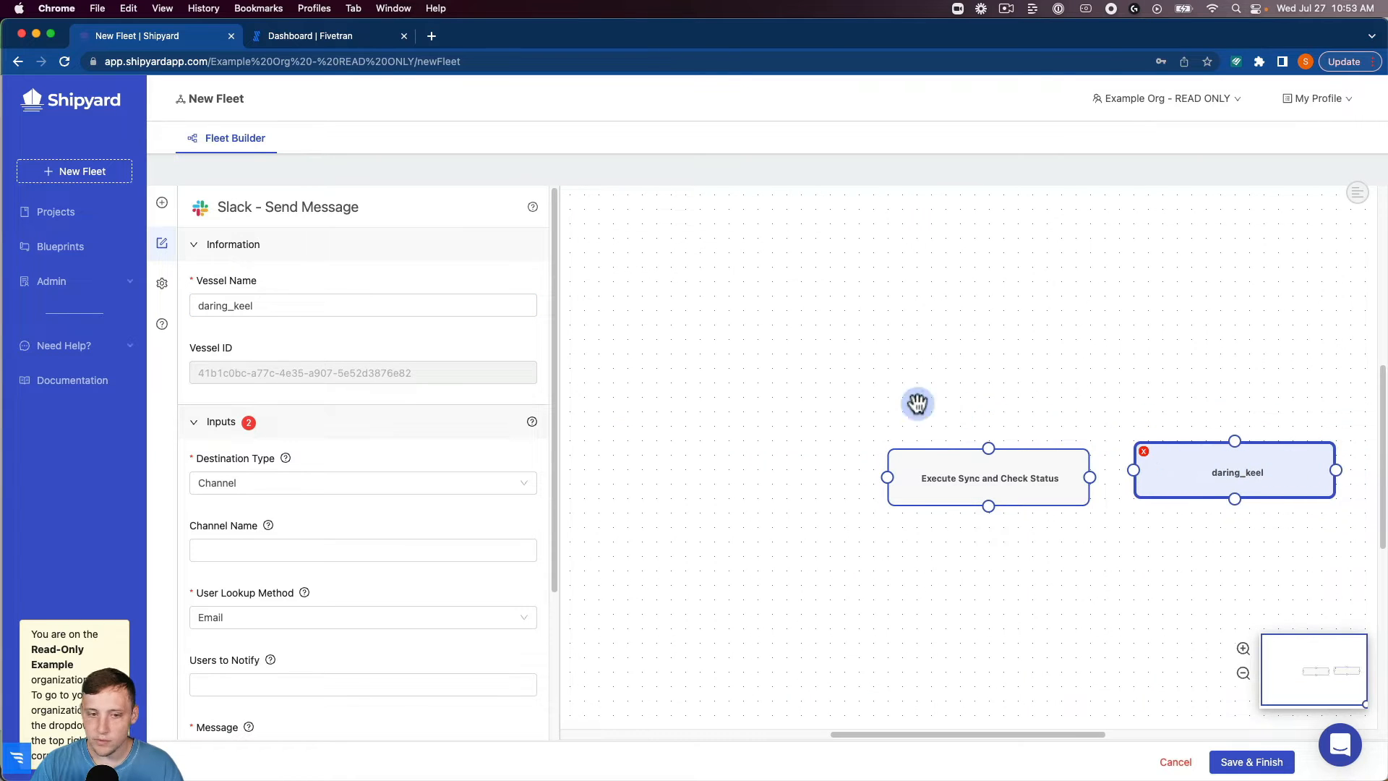
# Rename the Slack vessel as "Send message when Fivetran Sync Completes Successfully".
pyautogui.click(361, 298)
pyautogui.doubleClick(357, 302)
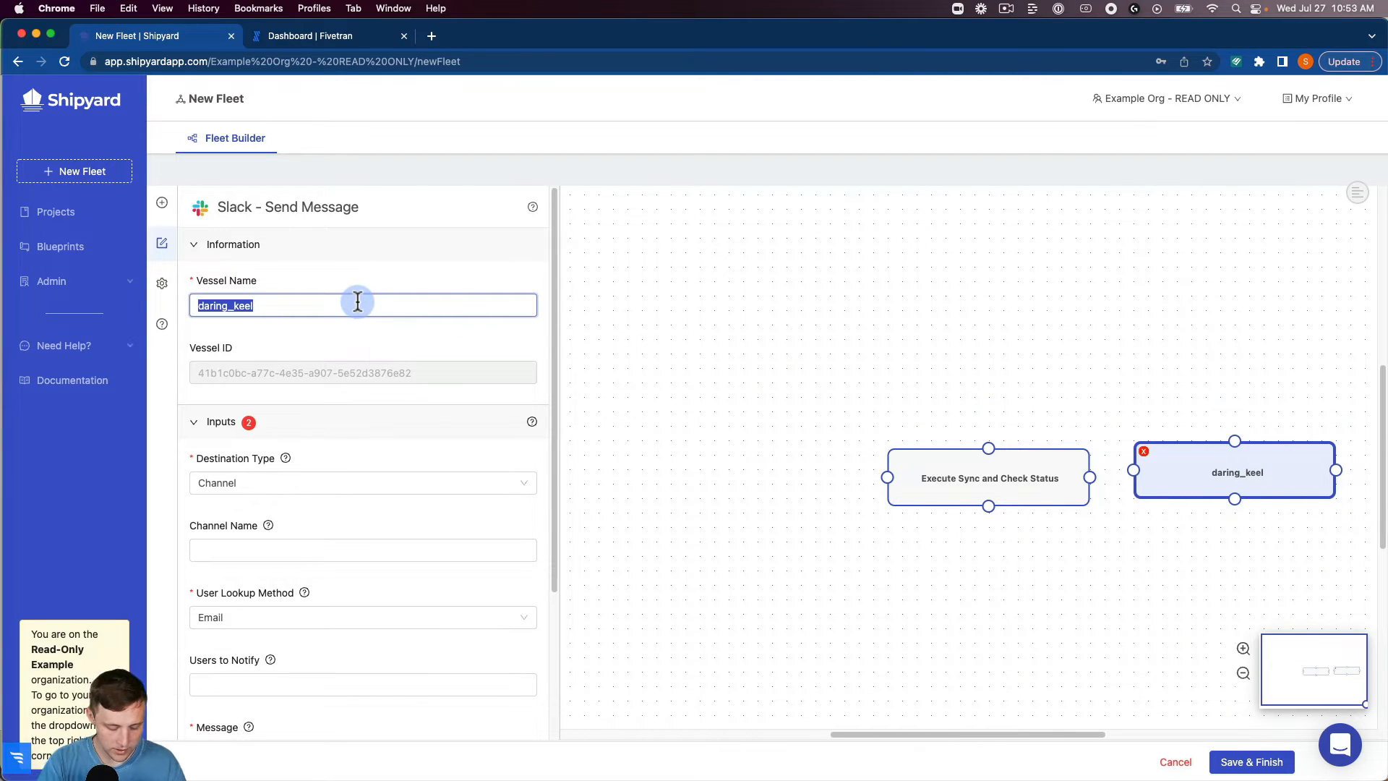
pyautogui.write('Send mess')
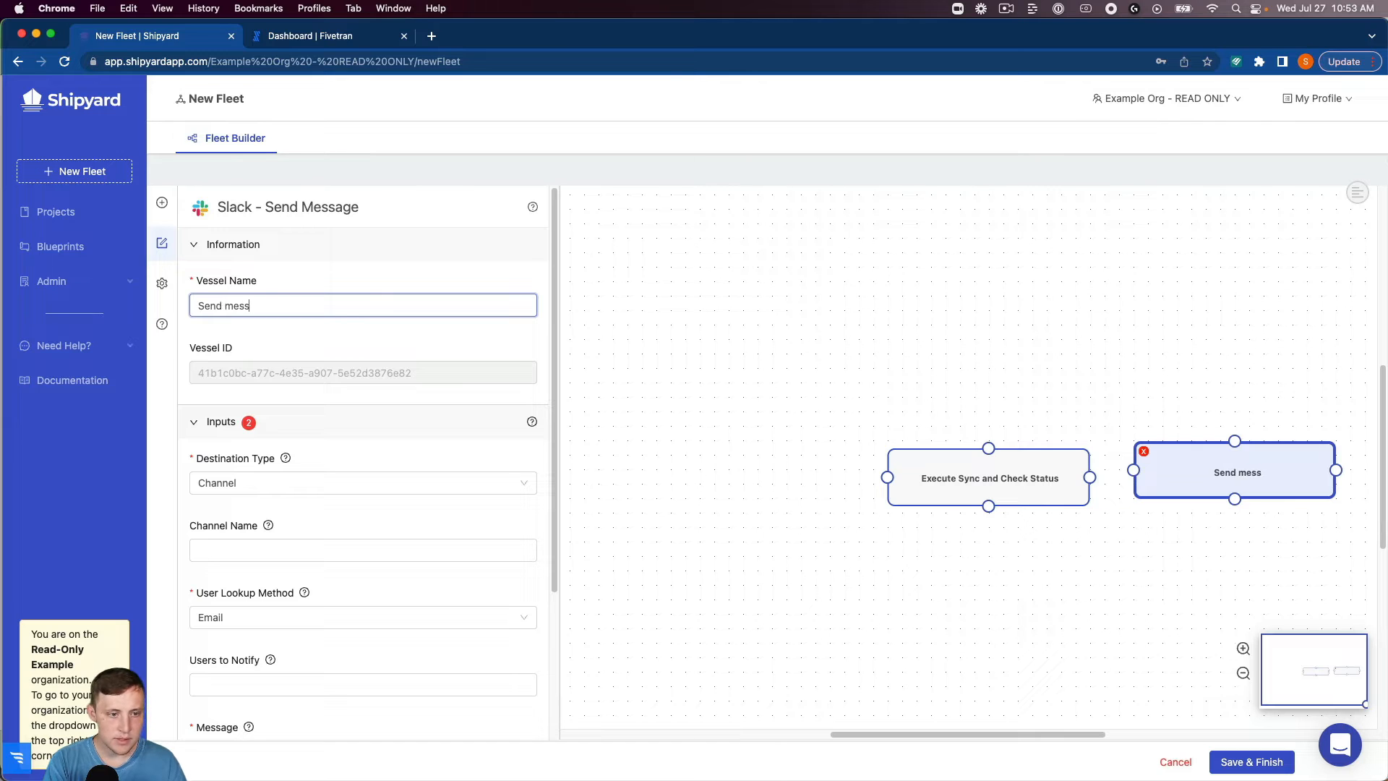
pyautogui.write('age when Five')
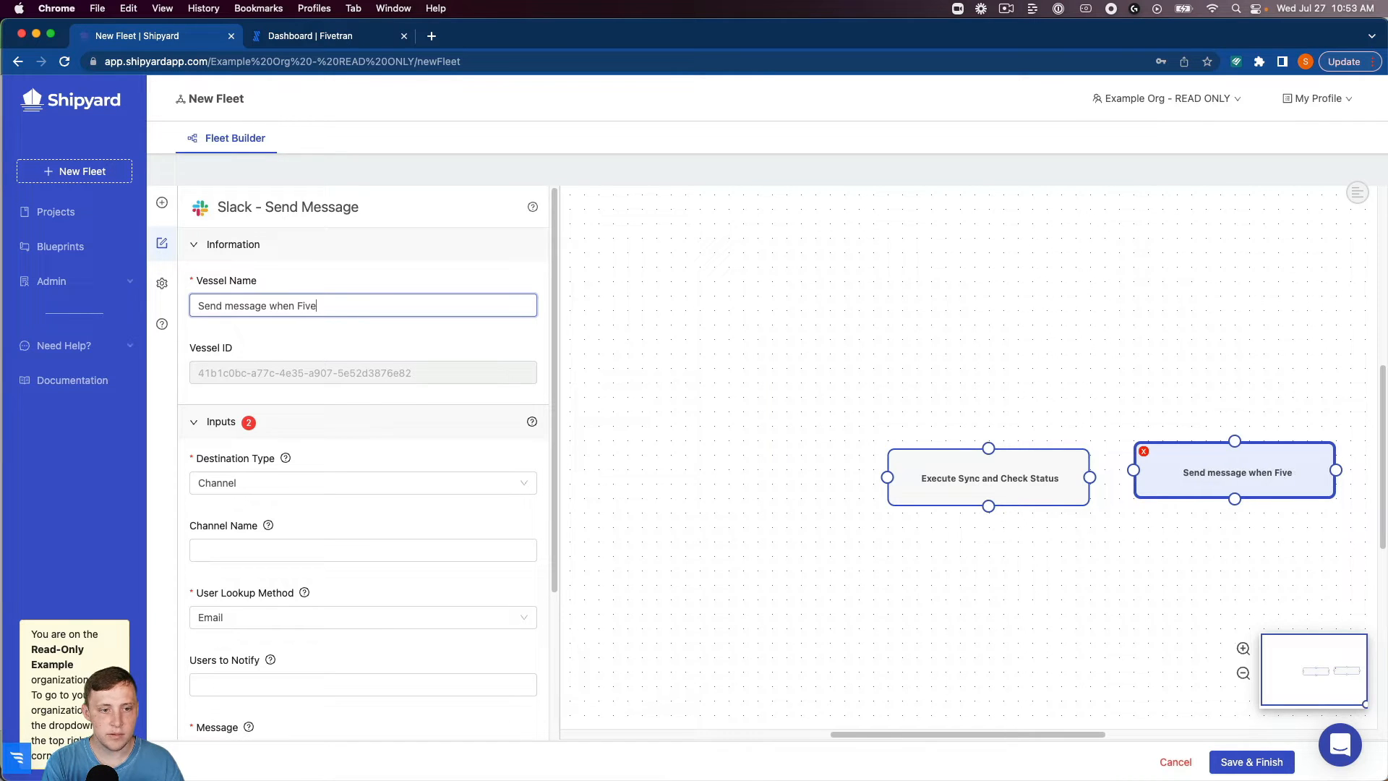
pyautogui.write('tran Sync C')
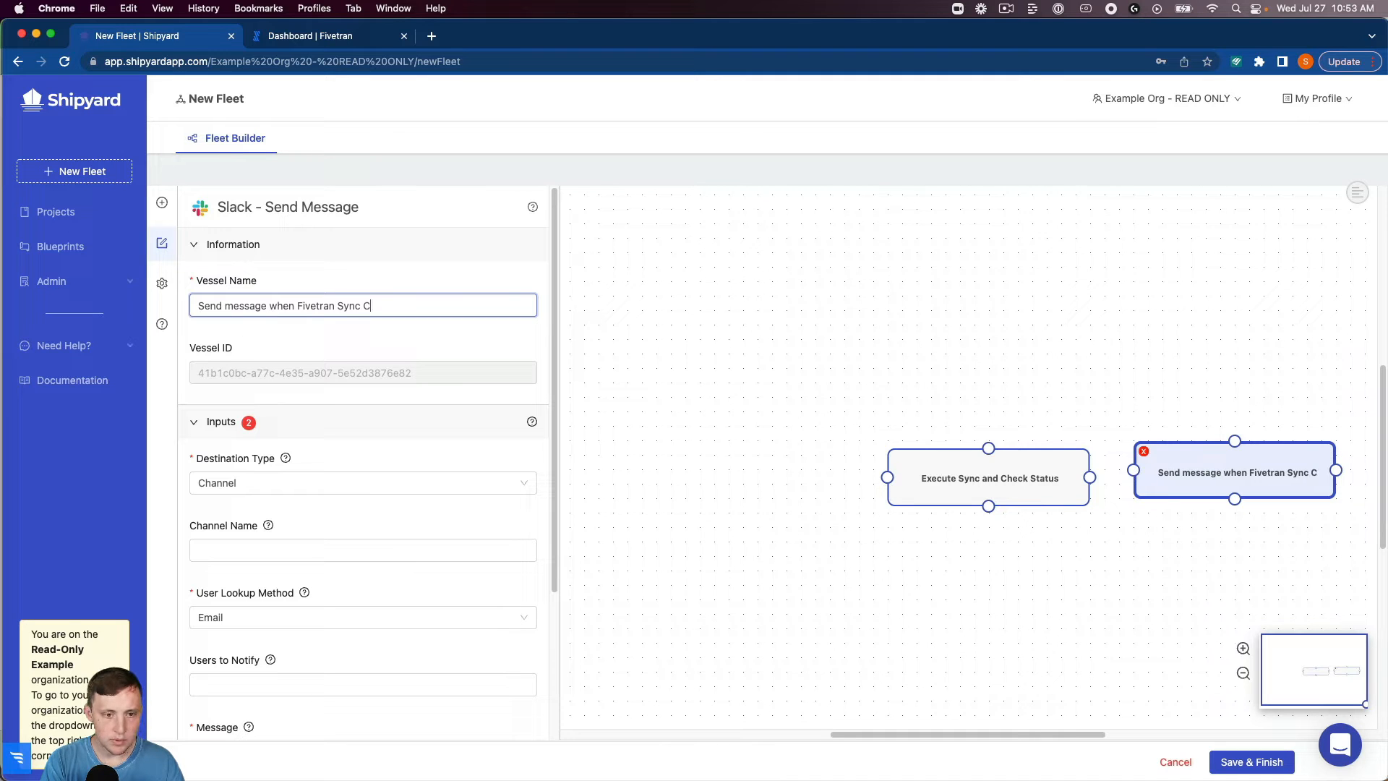
pyautogui.write('ompletes ')
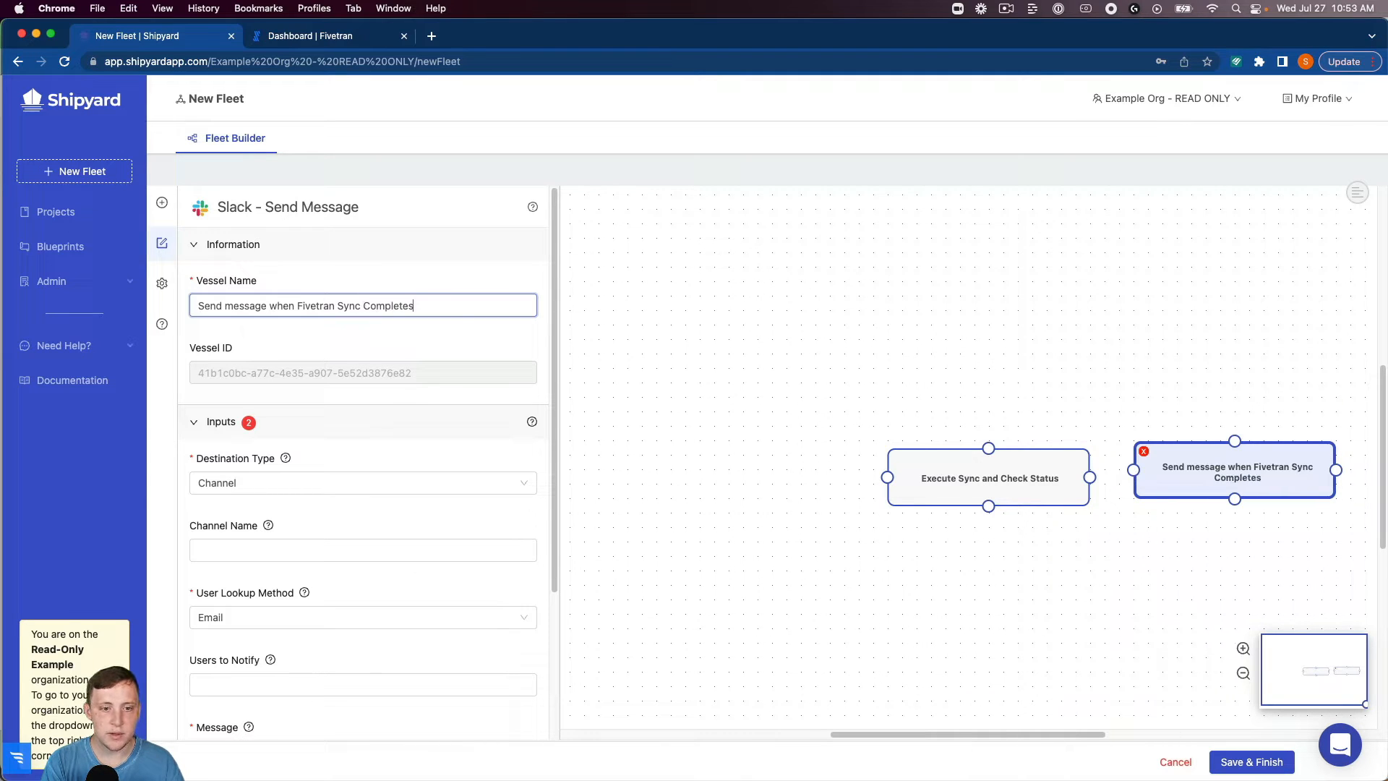
pyautogui.write('Succ')
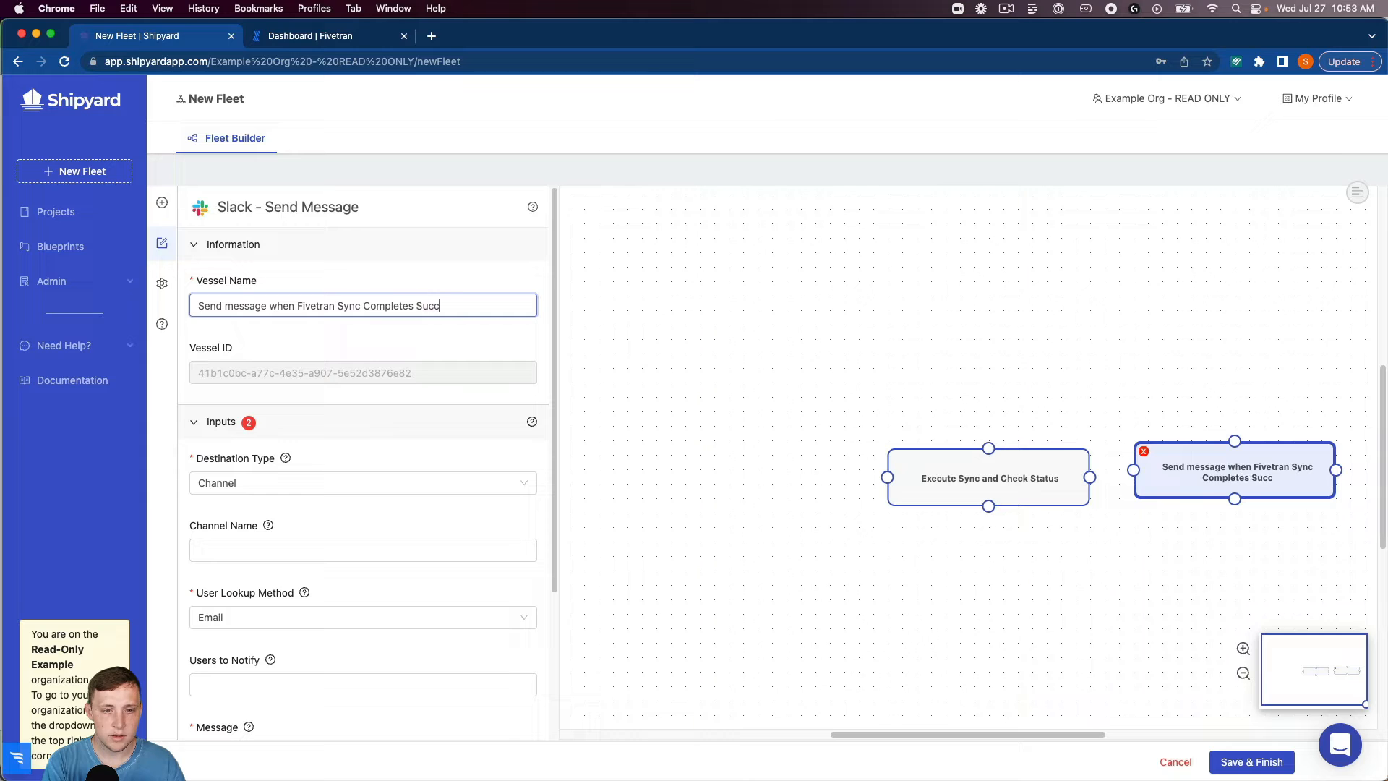
pyautogui.write('essfully')
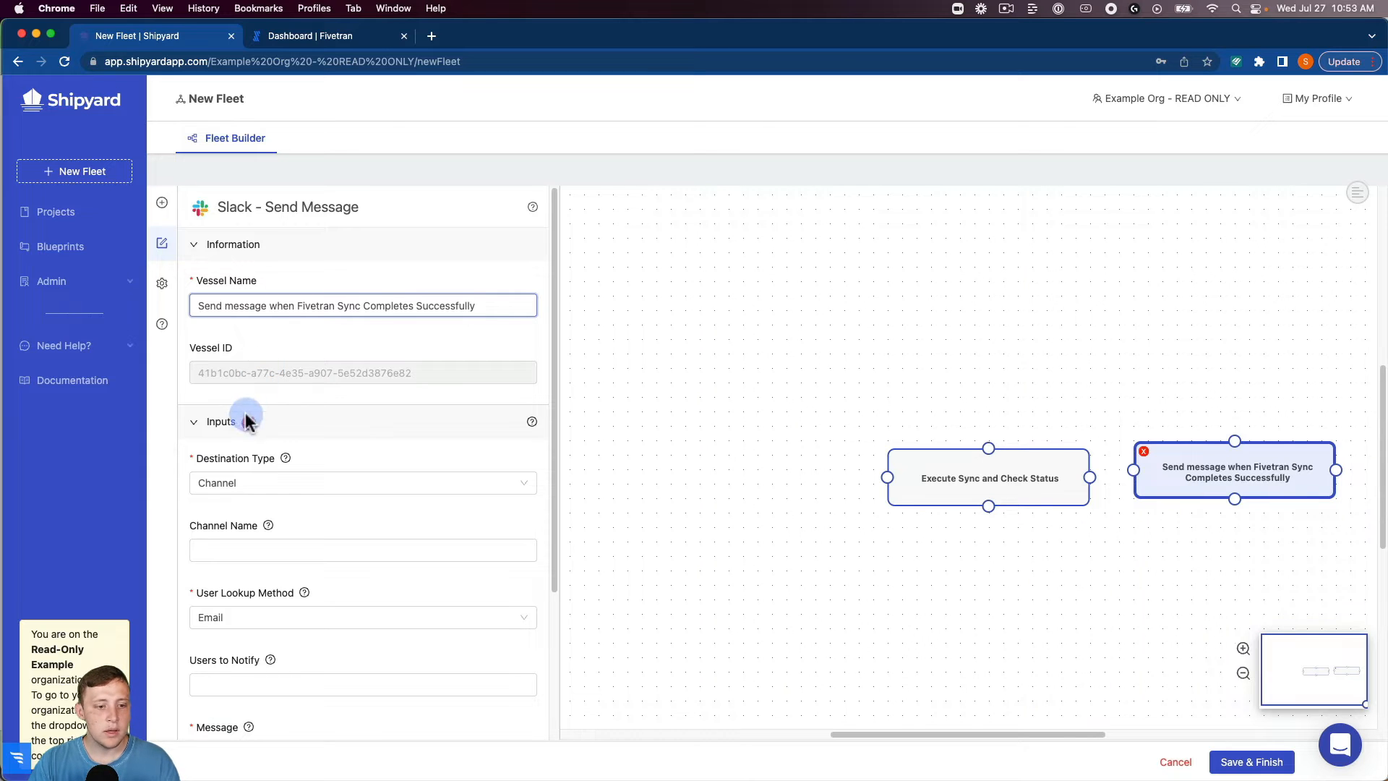
# Set the Slack message's channel to slack-testing-channel and enter the e-mail address of the user to notify.
pyautogui.click(259, 549)
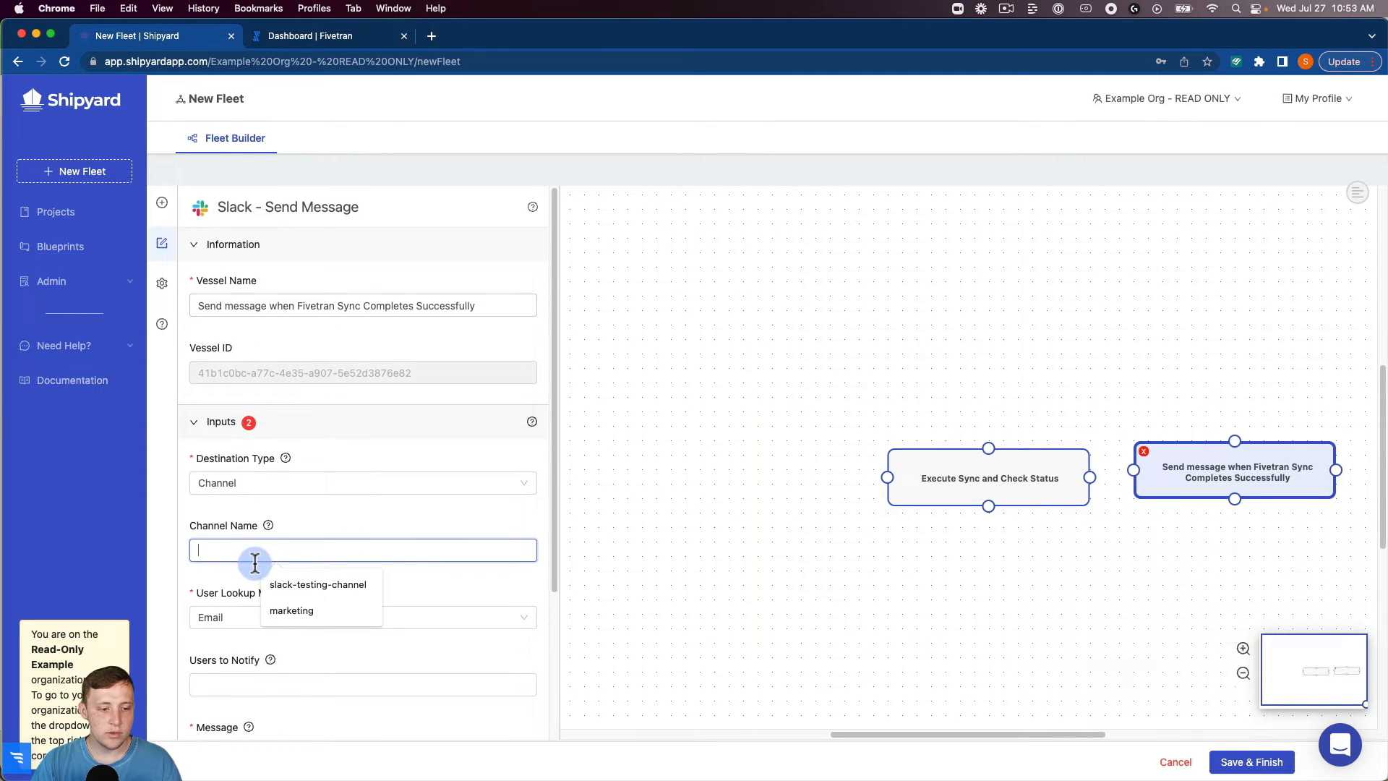
pyautogui.click(300, 586)
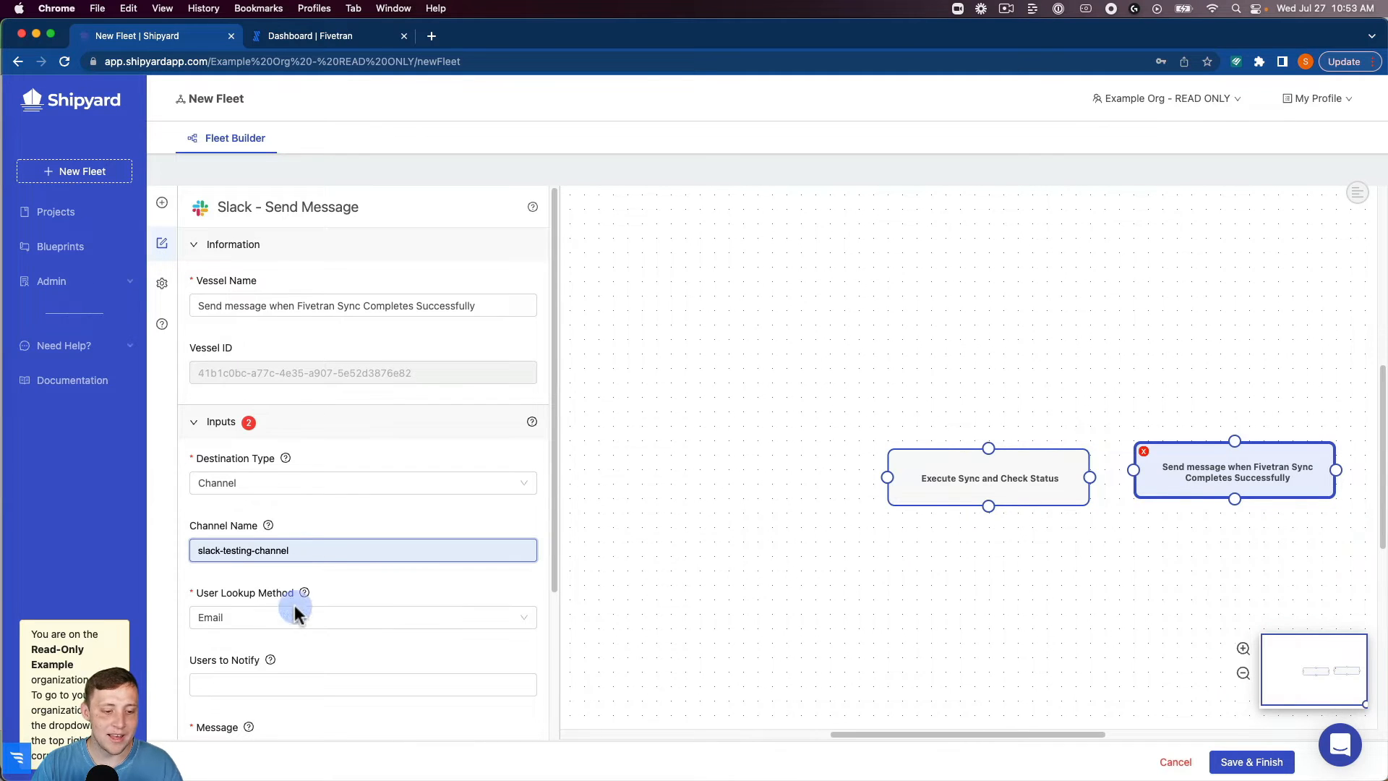
pyautogui.click(278, 685)
pyautogui.click(304, 714)
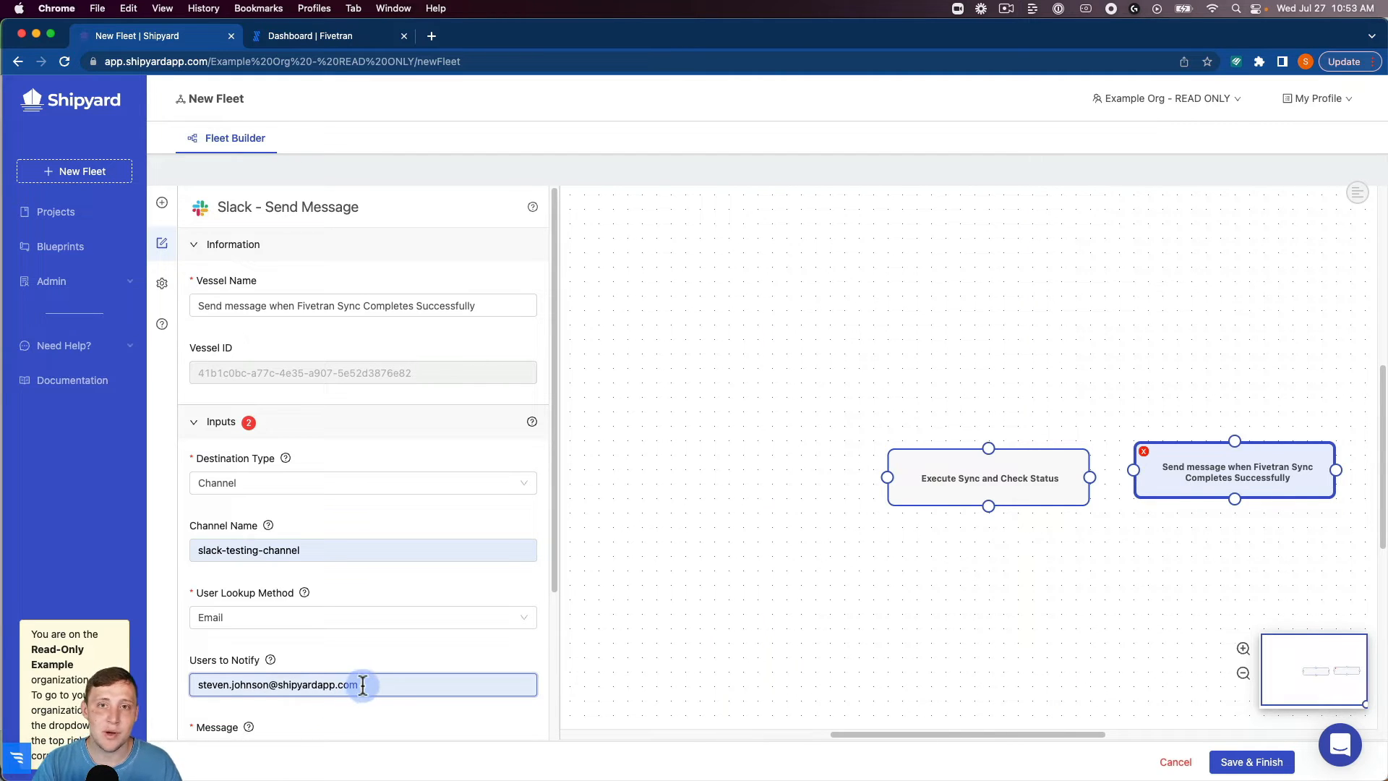
# Enter "The Google Sheet Sync is completed successfully" as the Slack vessel's message.
pyautogui.scroll(-2, 361, 646)
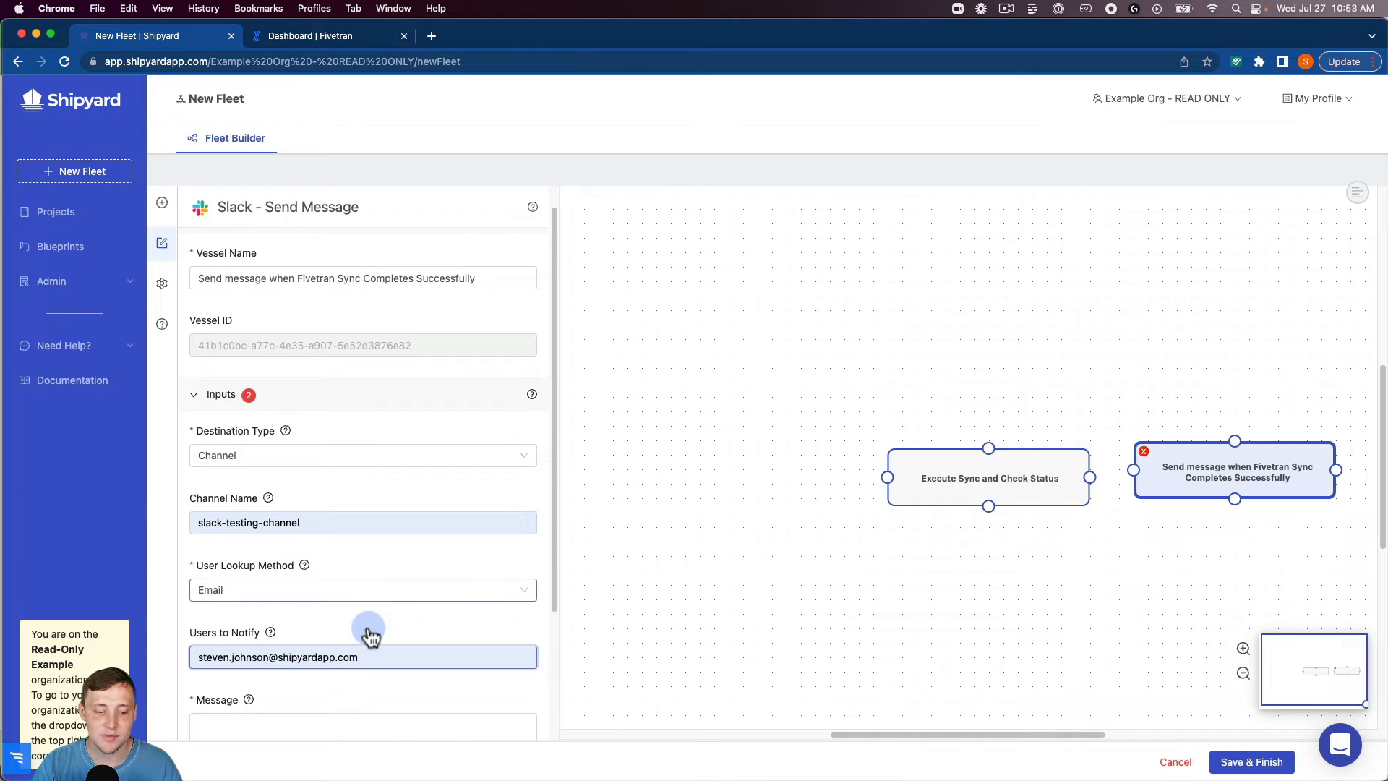
pyautogui.click(336, 655)
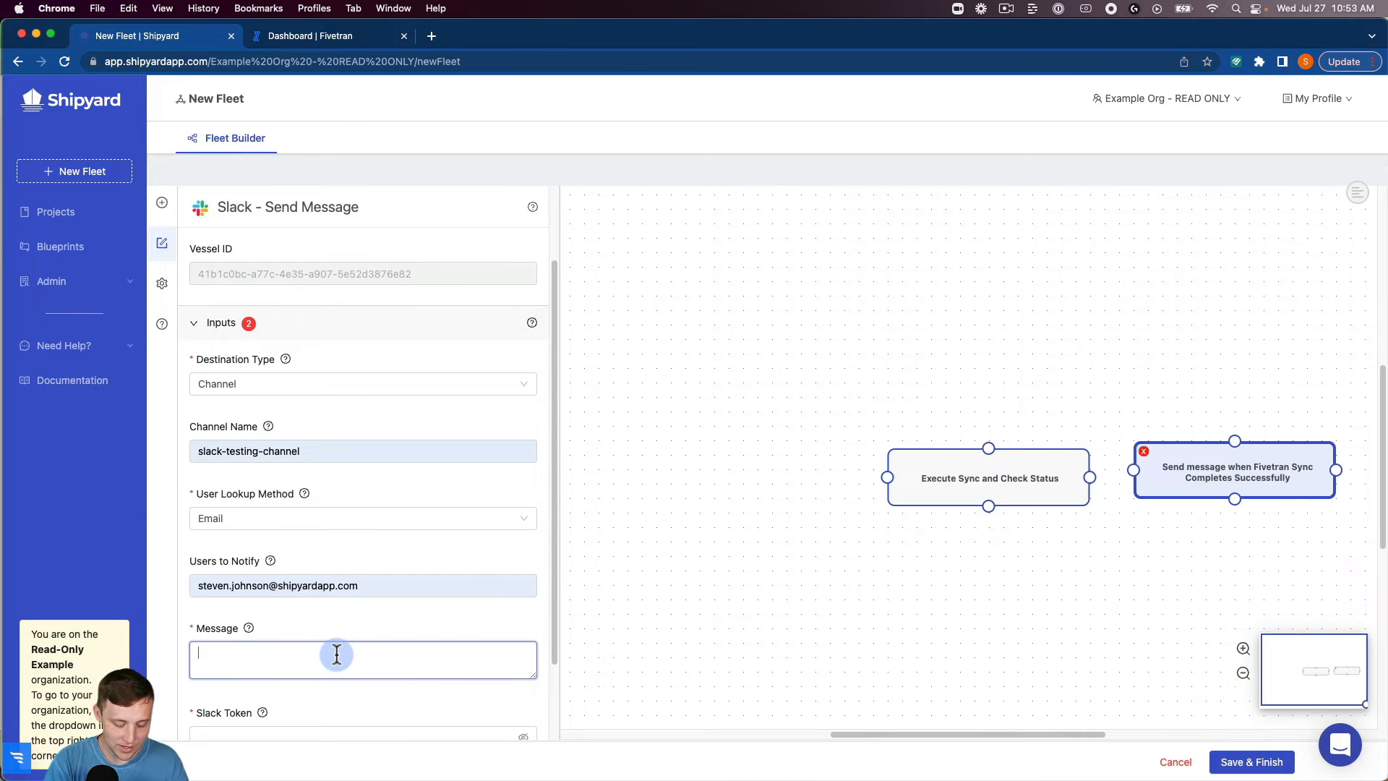
pyautogui.write('The Google Sh')
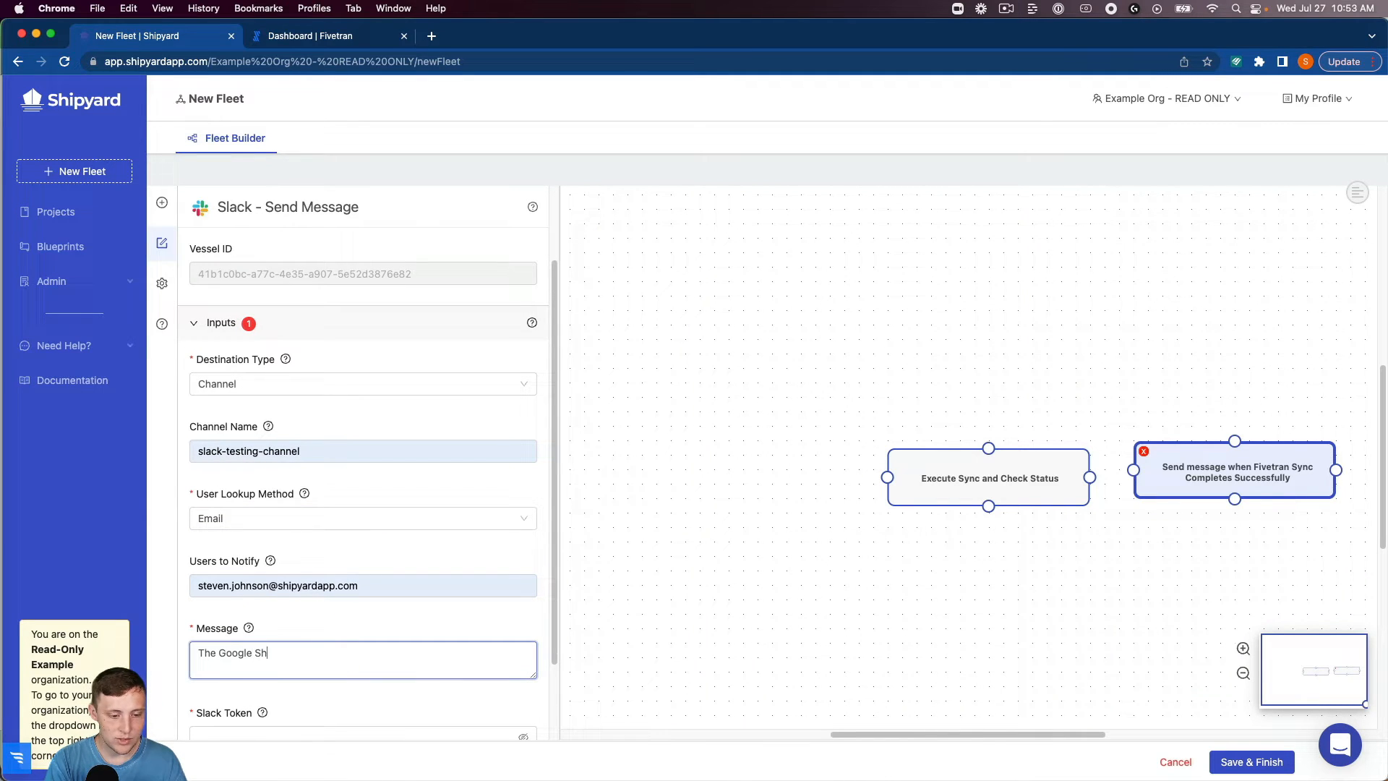
pyautogui.write('eet Sync is')
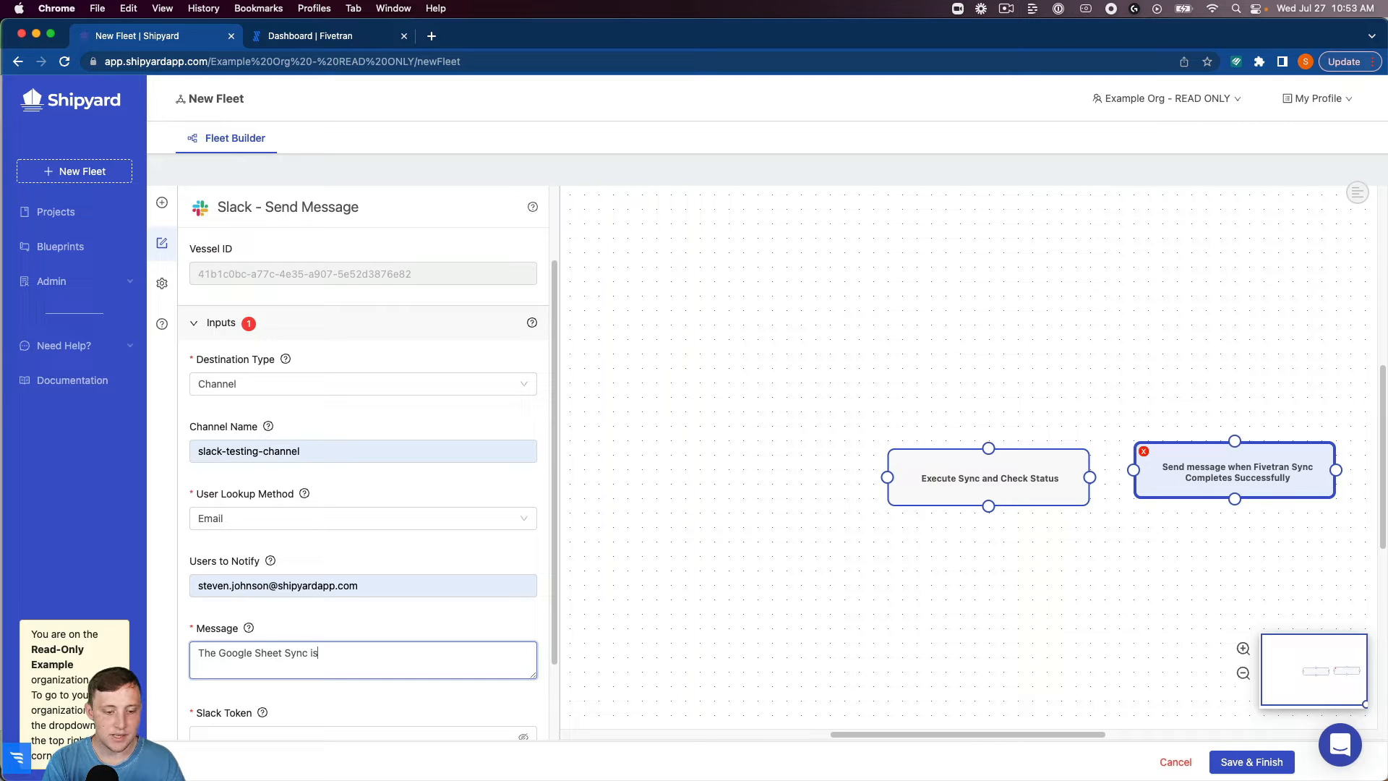
pyautogui.write(' completed s')
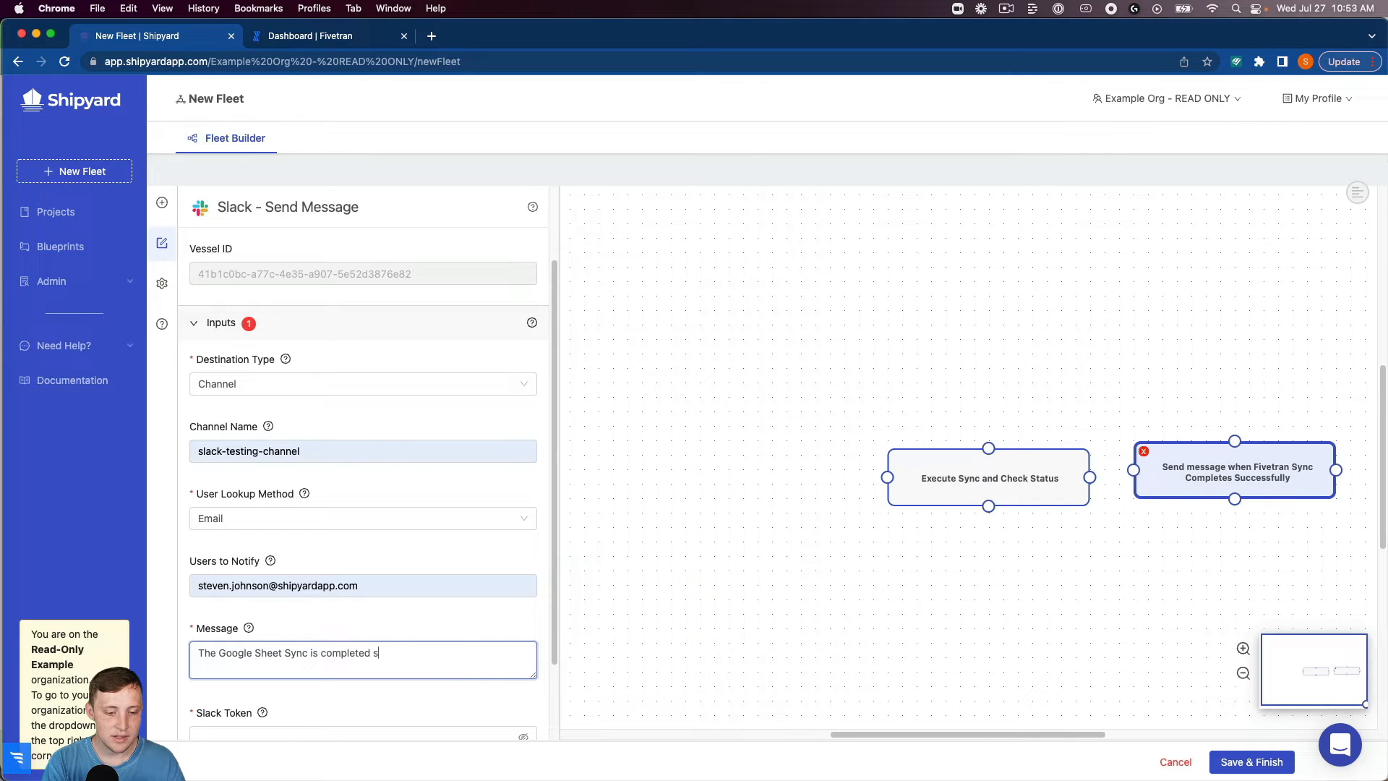
pyautogui.write('uccessfully')
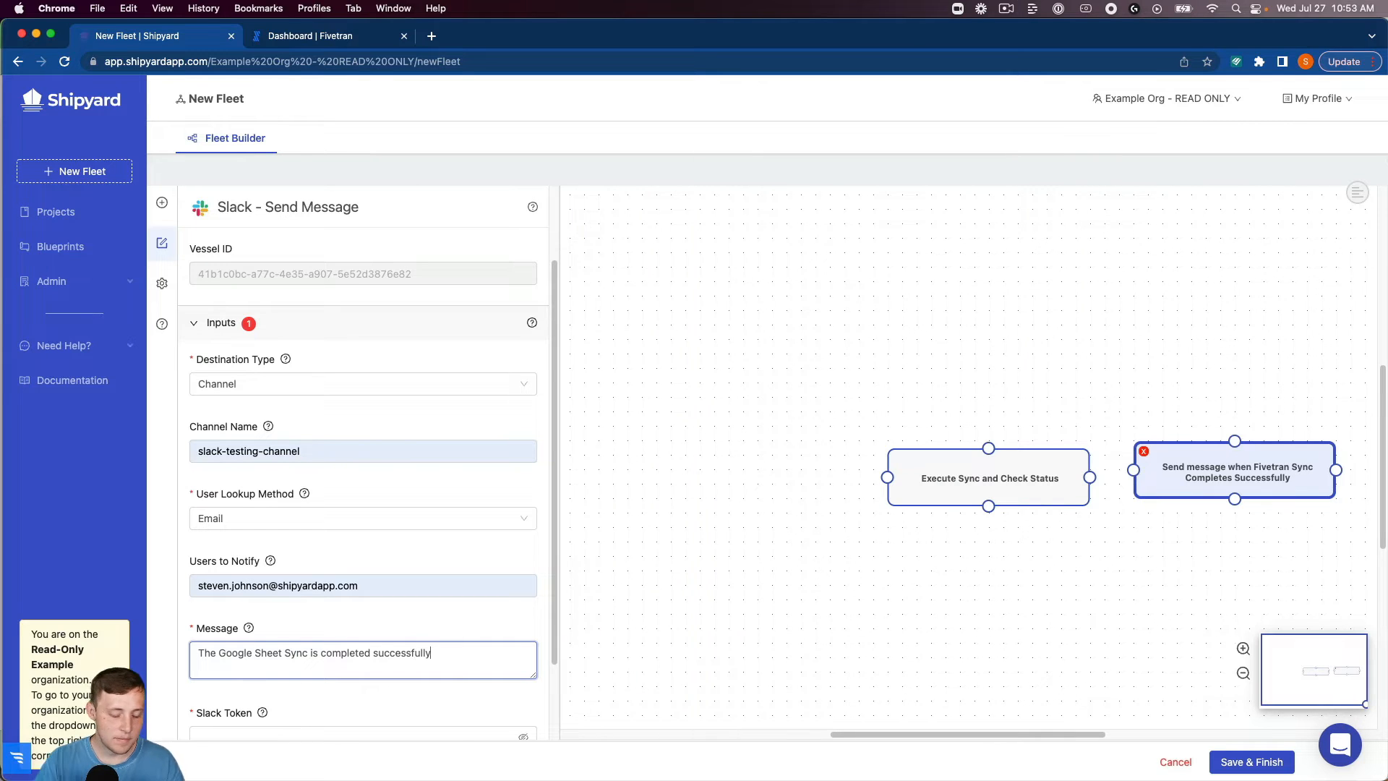
# Paste the Slack token into the Send Message vessel's inputs.
pyautogui.scroll(-3, 311, 615)
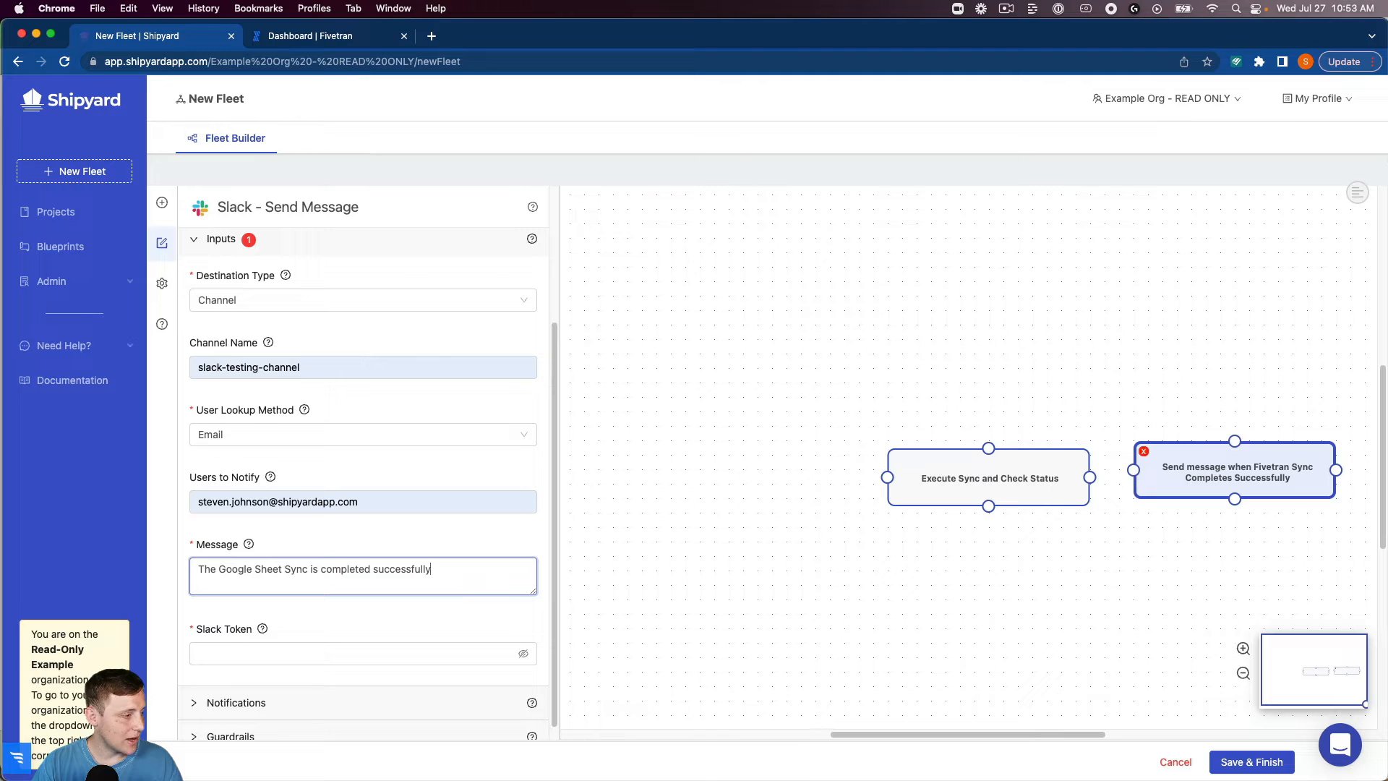
pyautogui.click(313, 653)
pyautogui.press('super+v')
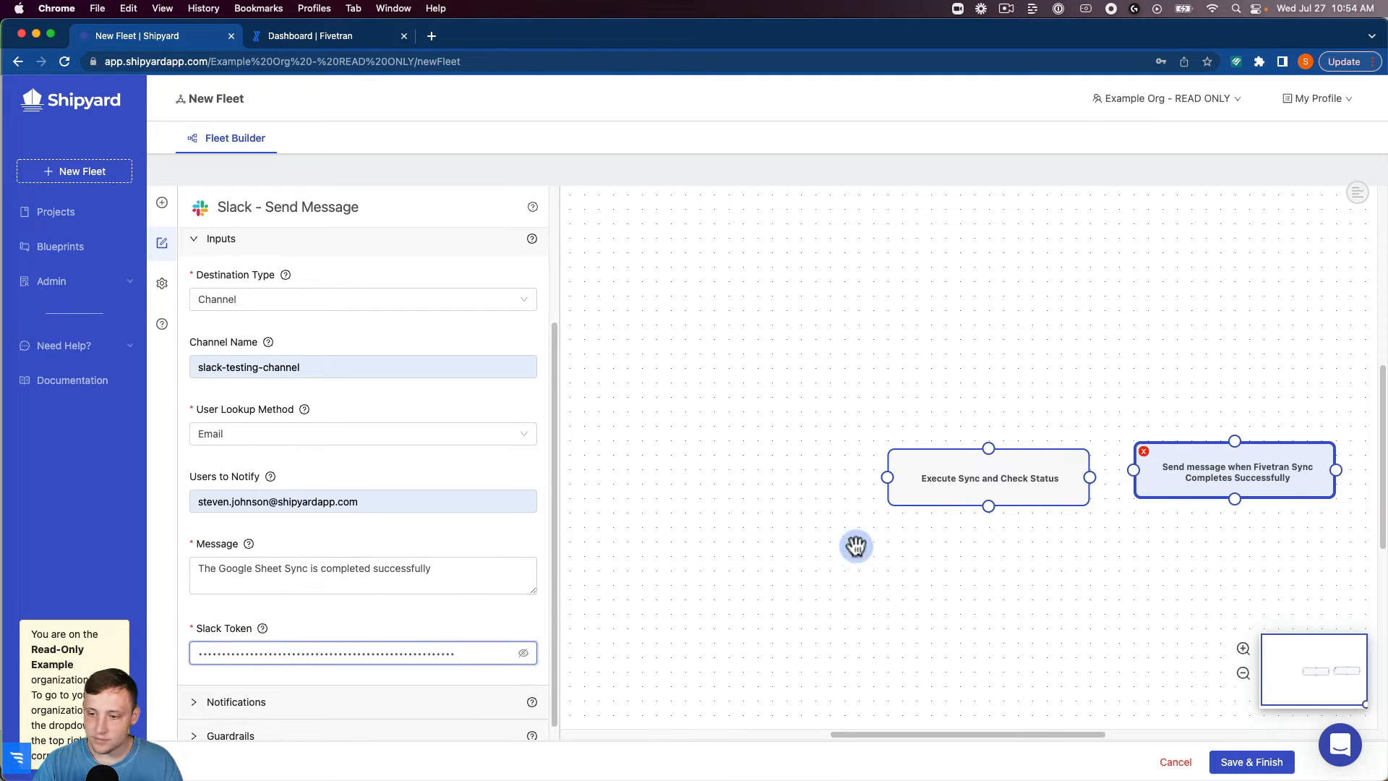
# Connect the Execute Sync and Check Status vessel to the Slack message vessel with the path condition Success.
pyautogui.moveTo(1070, 485); pyautogui.dragTo(1128, 469)
pyautogui.click(1104, 471)
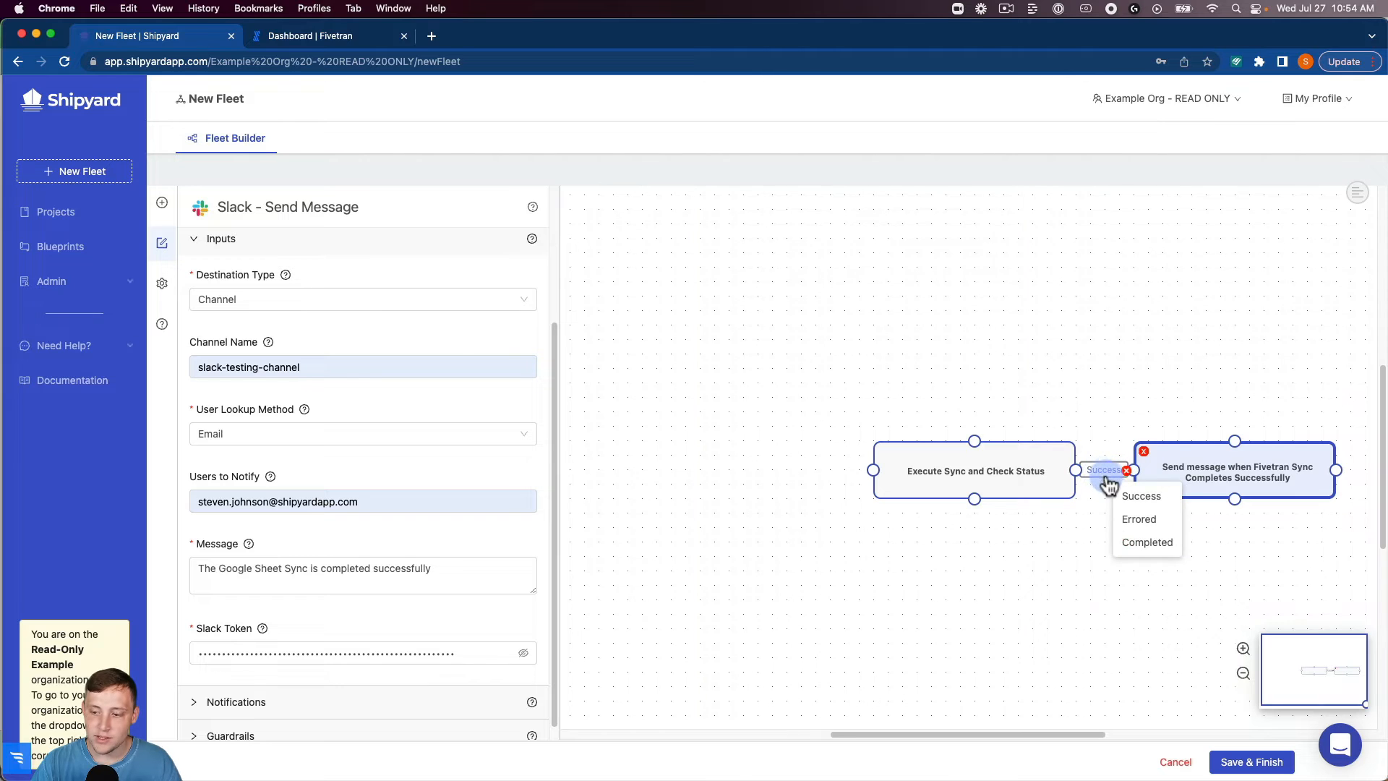
pyautogui.click(1128, 496)
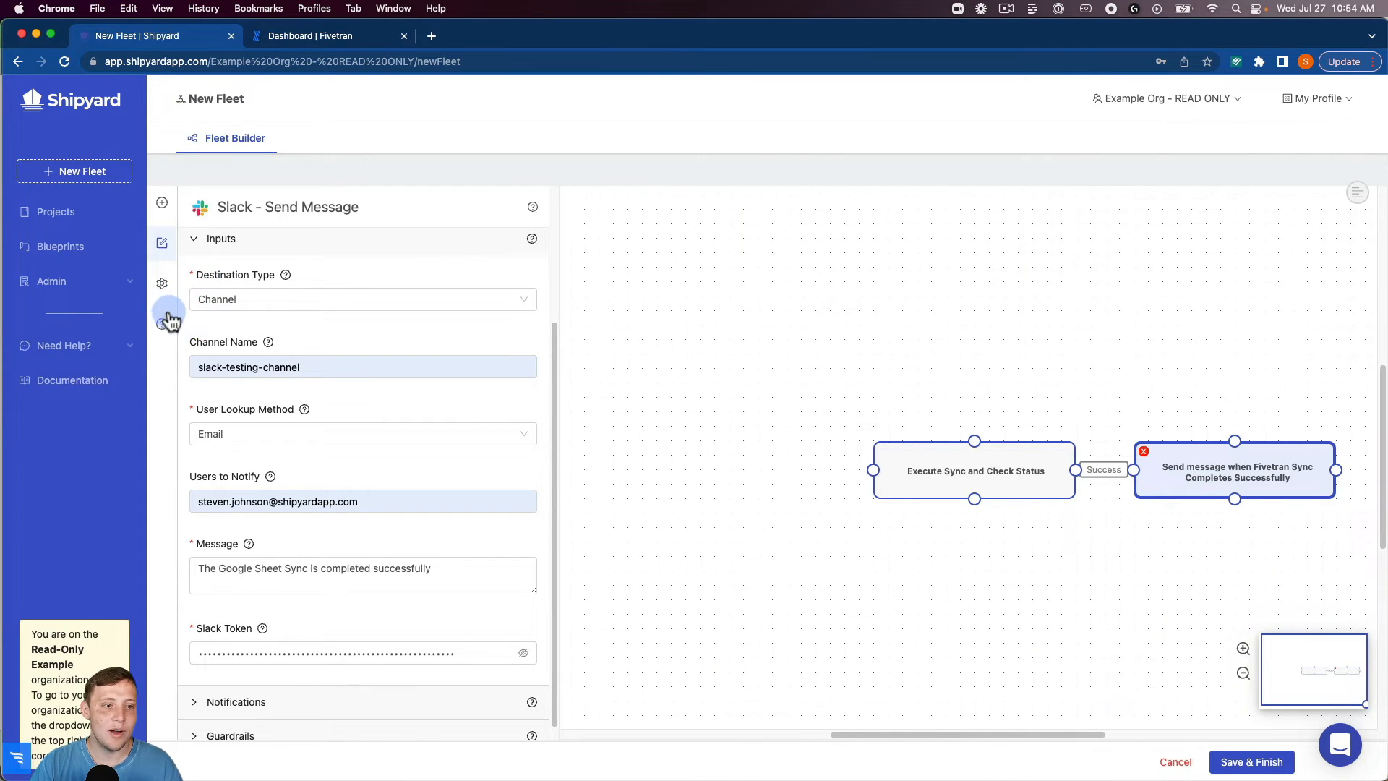
# In the fleet settings, rename the fleet as "Fivetran -> Slack: Alert when a Sync Completes Successfully".
pyautogui.click(163, 287)
pyautogui.doubleClick(269, 299)
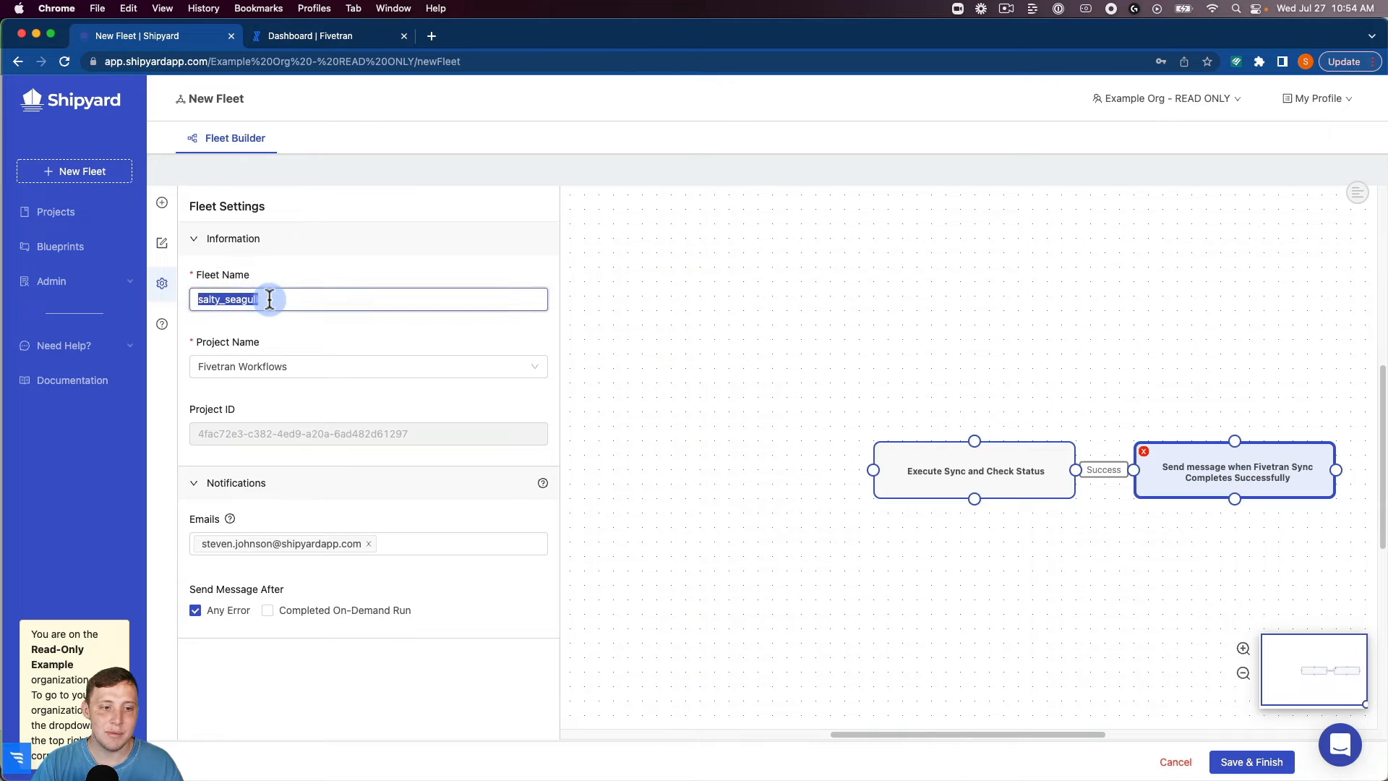
pyautogui.write('Fivet')
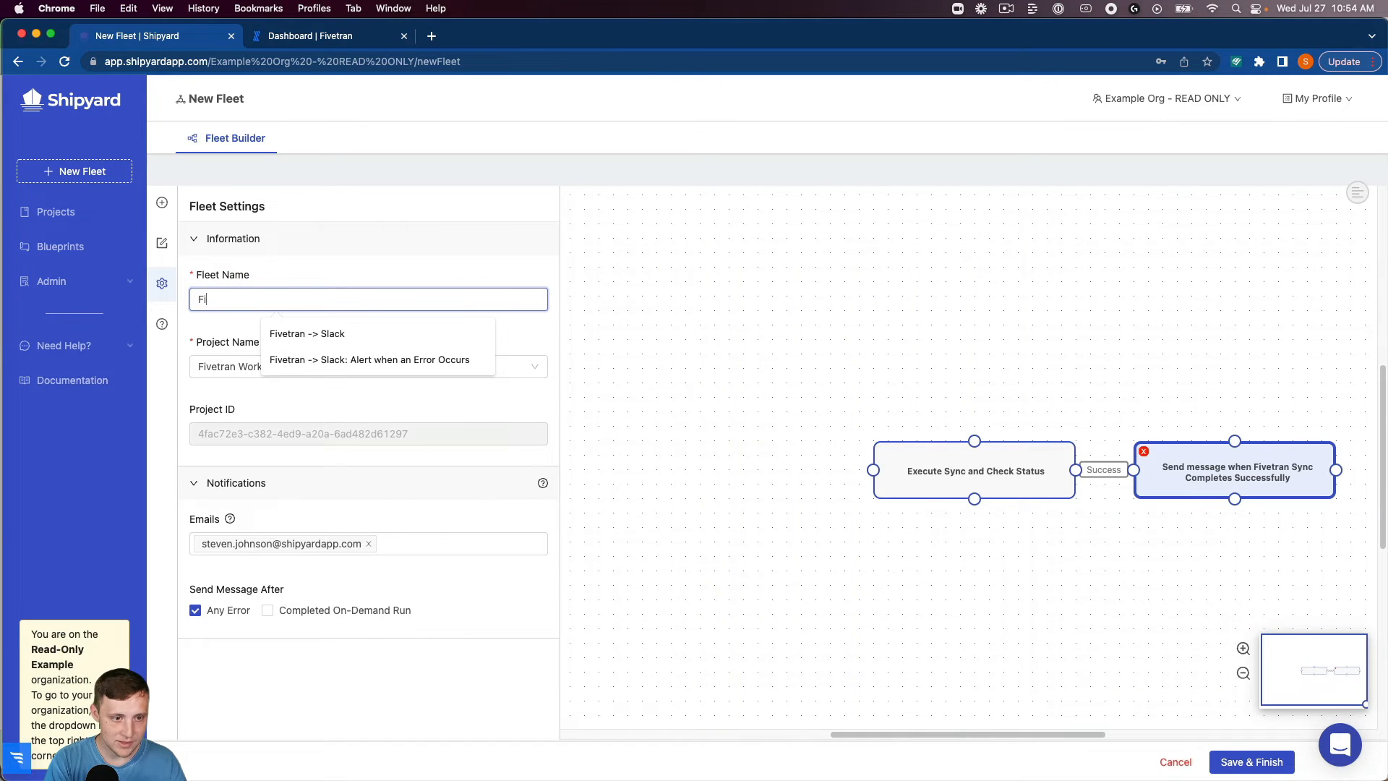
pyautogui.press('Down')
pyautogui.press('Return')
pyautogui.write(':')
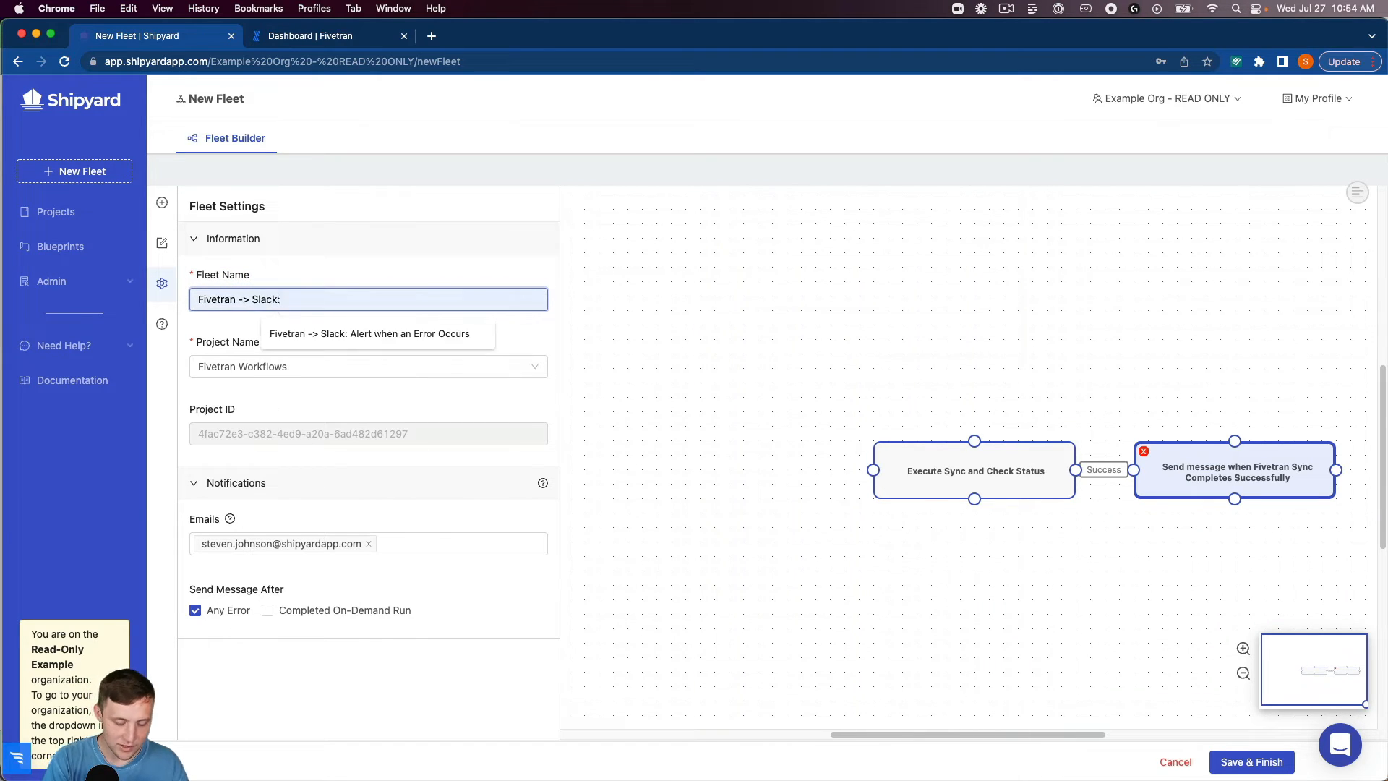
pyautogui.write(' Alert when ')
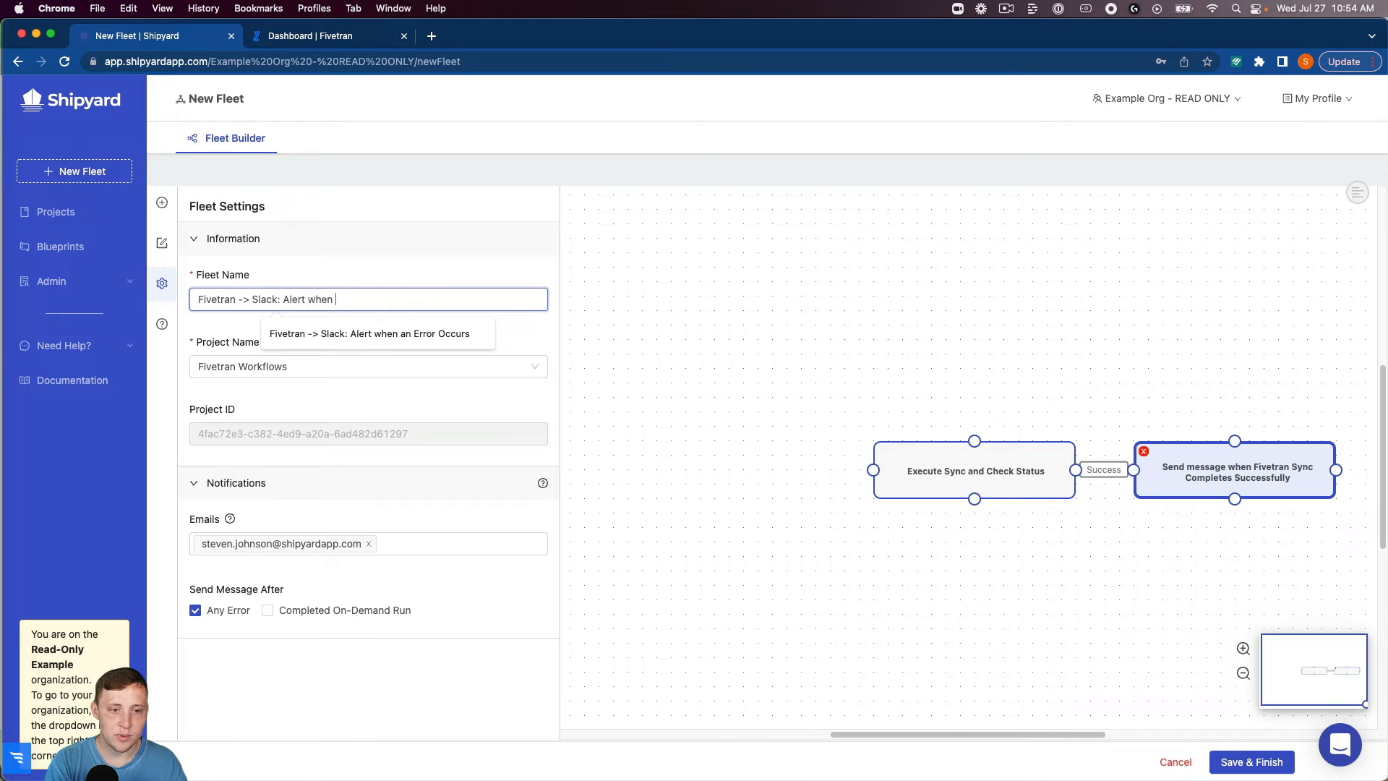
pyautogui.write('a Sync compl')
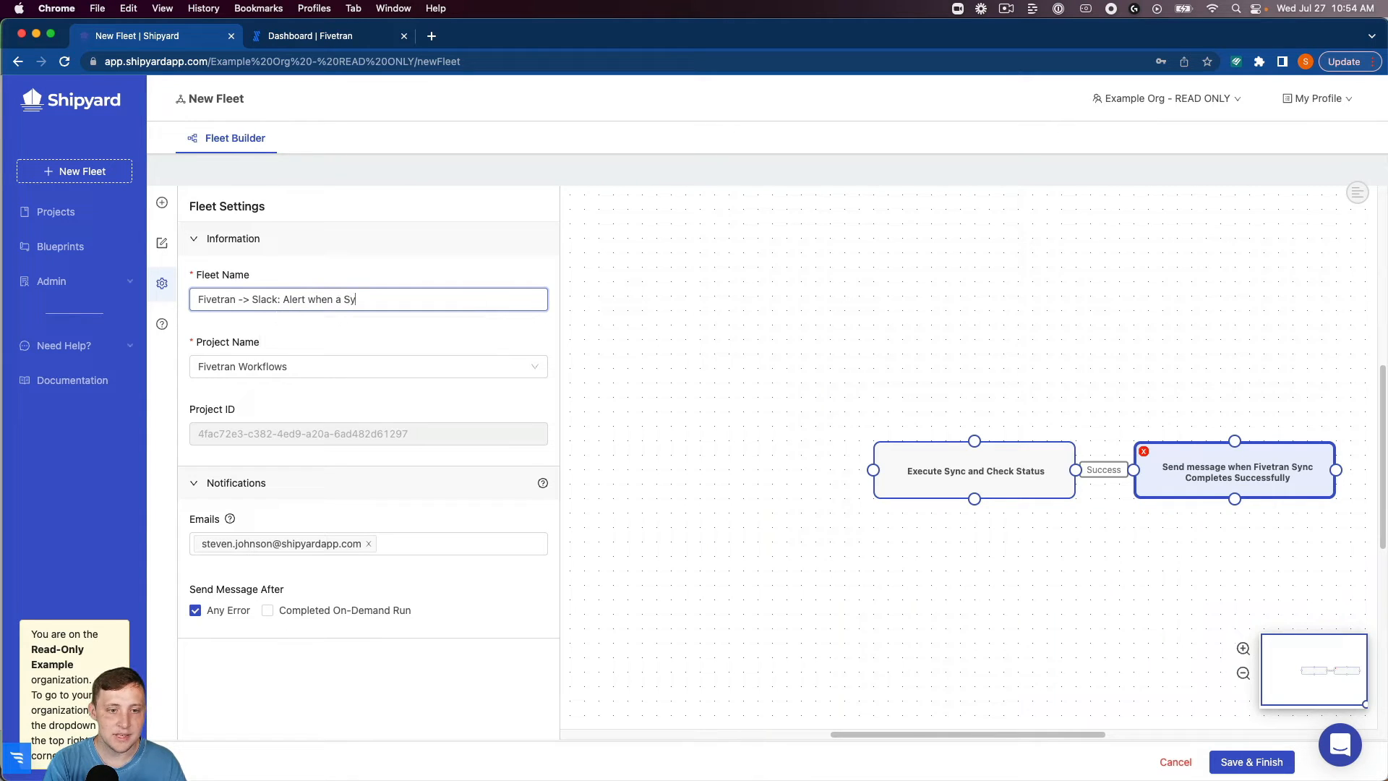
pyautogui.press('BackSpace')
pyautogui.press('BackSpace')
pyautogui.press('BackSpace')
pyautogui.press('BackSpace')
pyautogui.press('BackSpace')
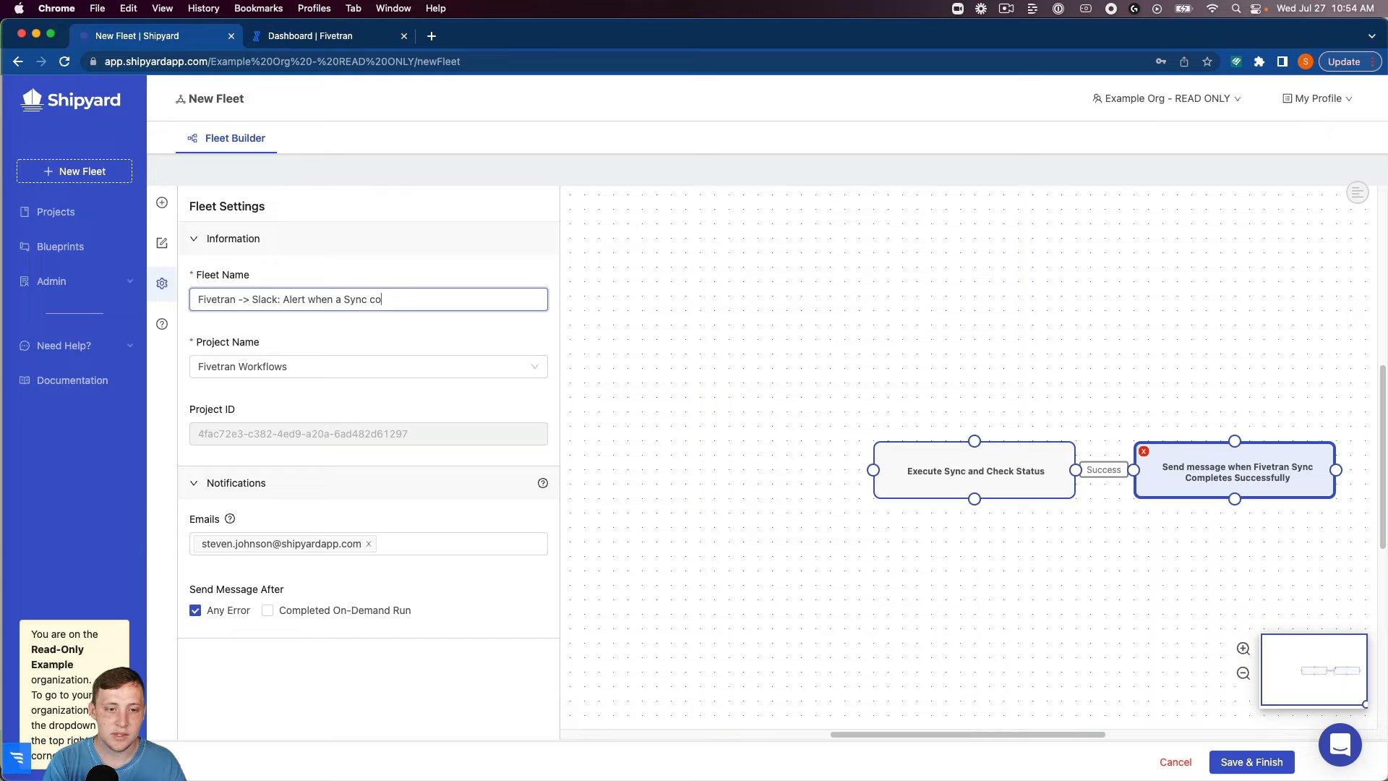
pyautogui.write('Complete')
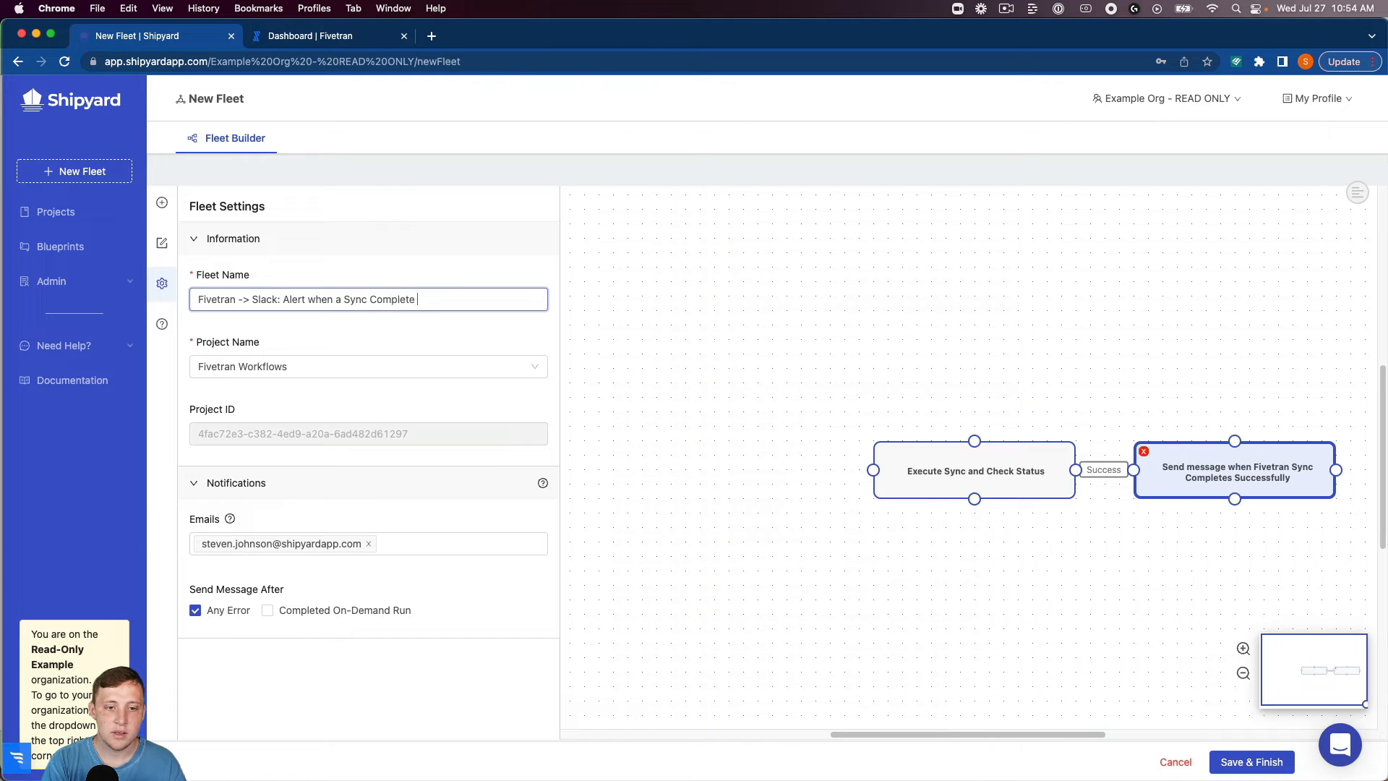
pyautogui.write('s Successfully')
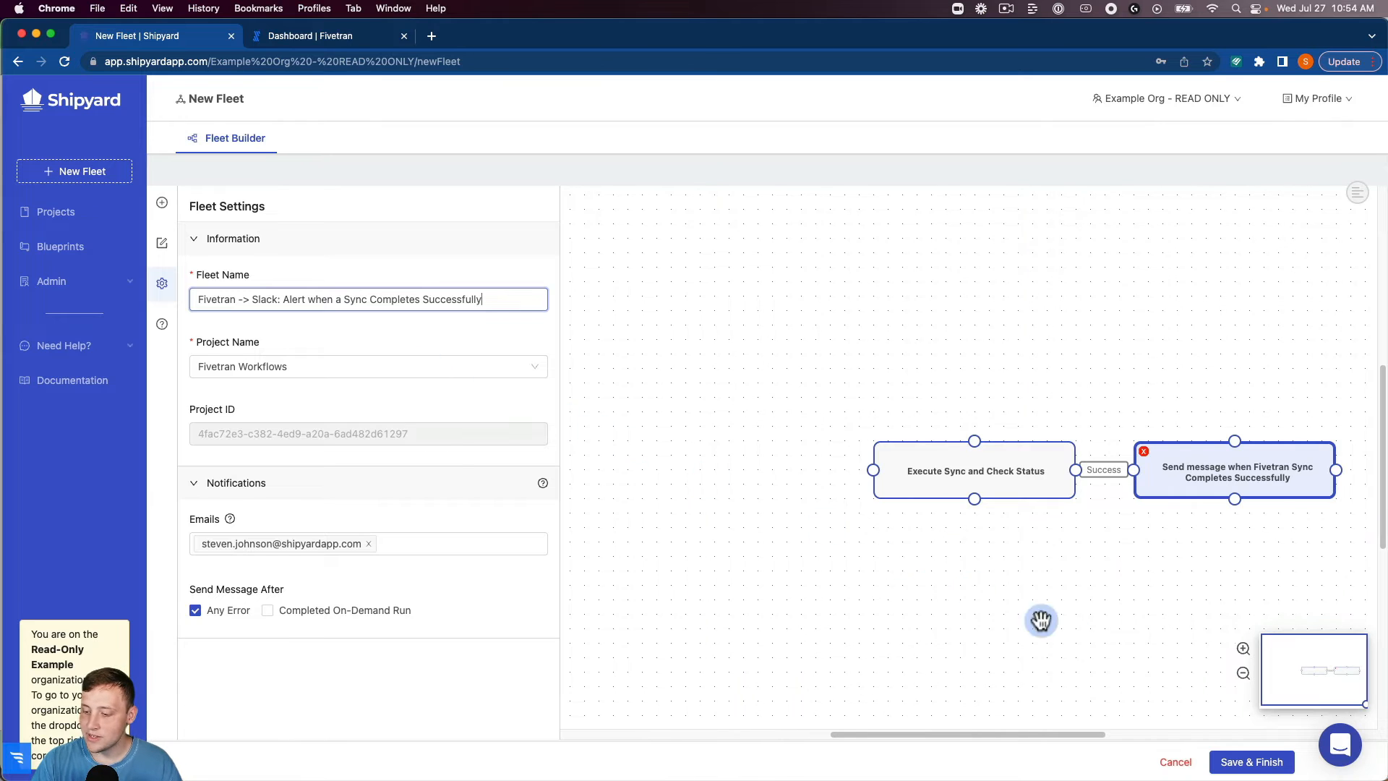
# Save the finished fleet and run it on demand.
pyautogui.click(1245, 762)
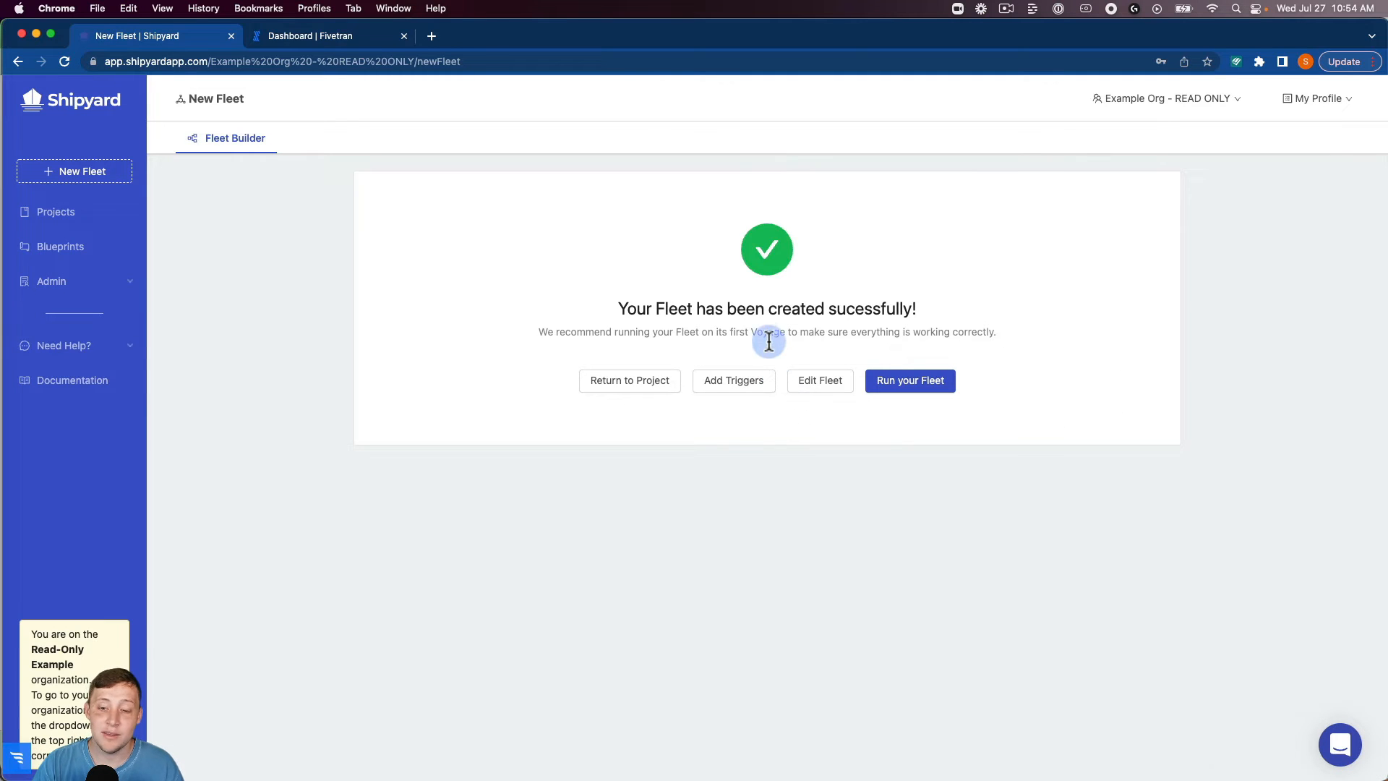
pyautogui.click(912, 382)
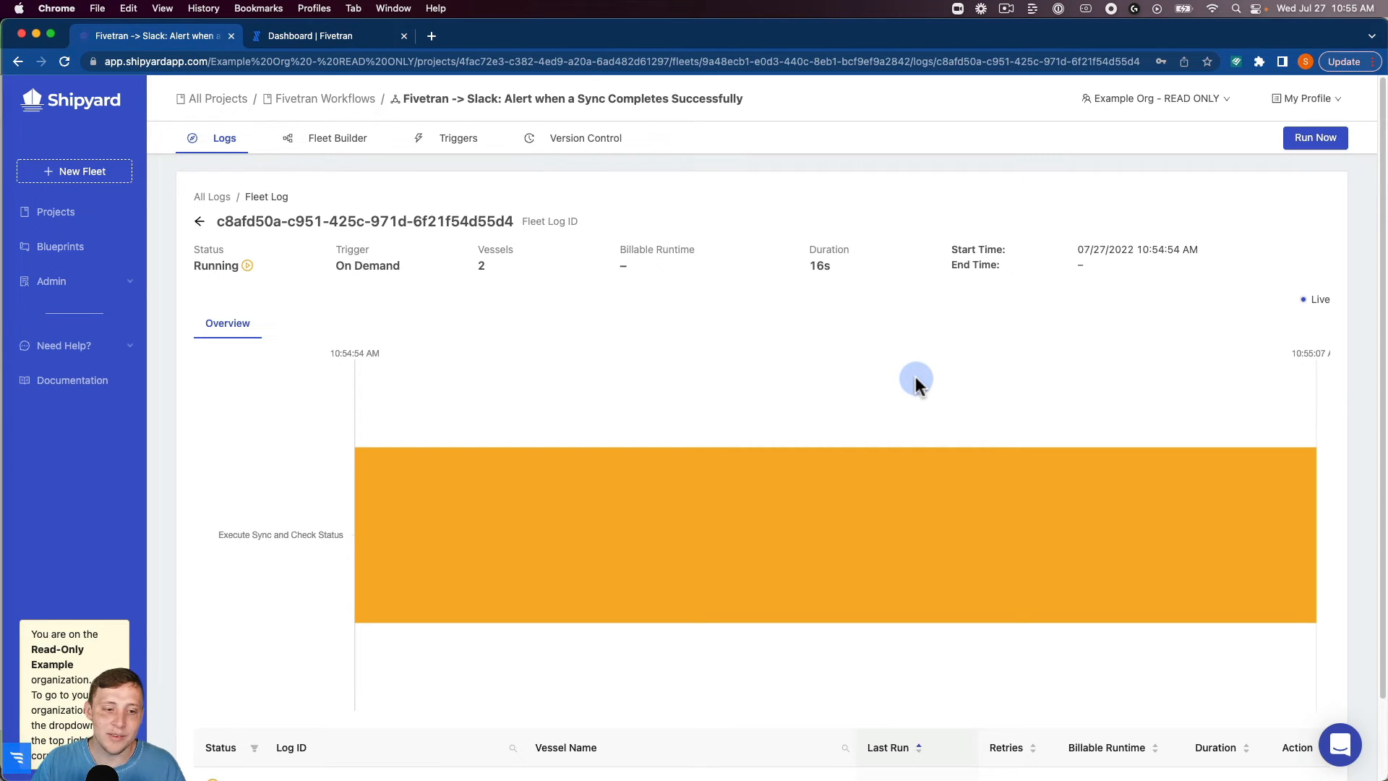
# Examine the log output of the running Execute Sync and Check Status vessel, including its masked credentials, and return to the fleet log.
pyautogui.moveTo(688, 495)
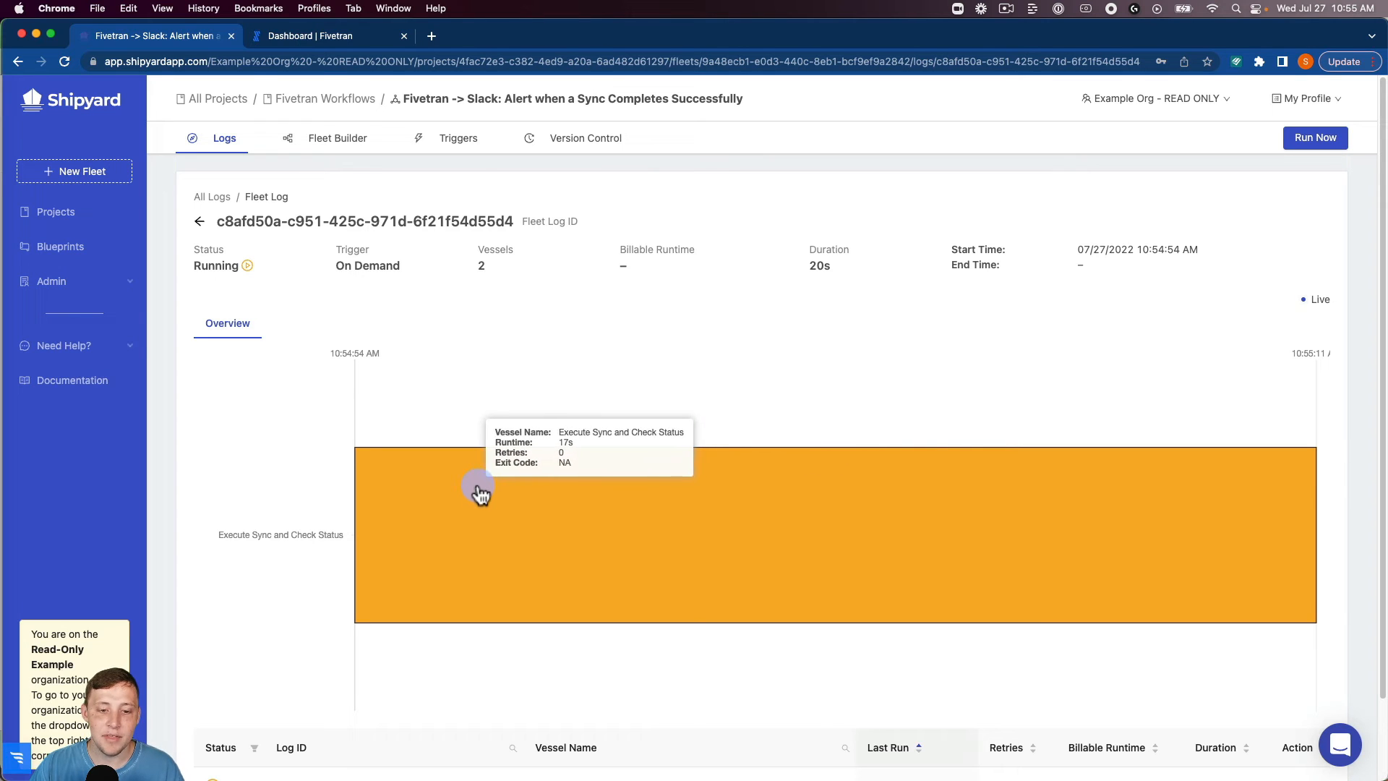
pyautogui.click(449, 489)
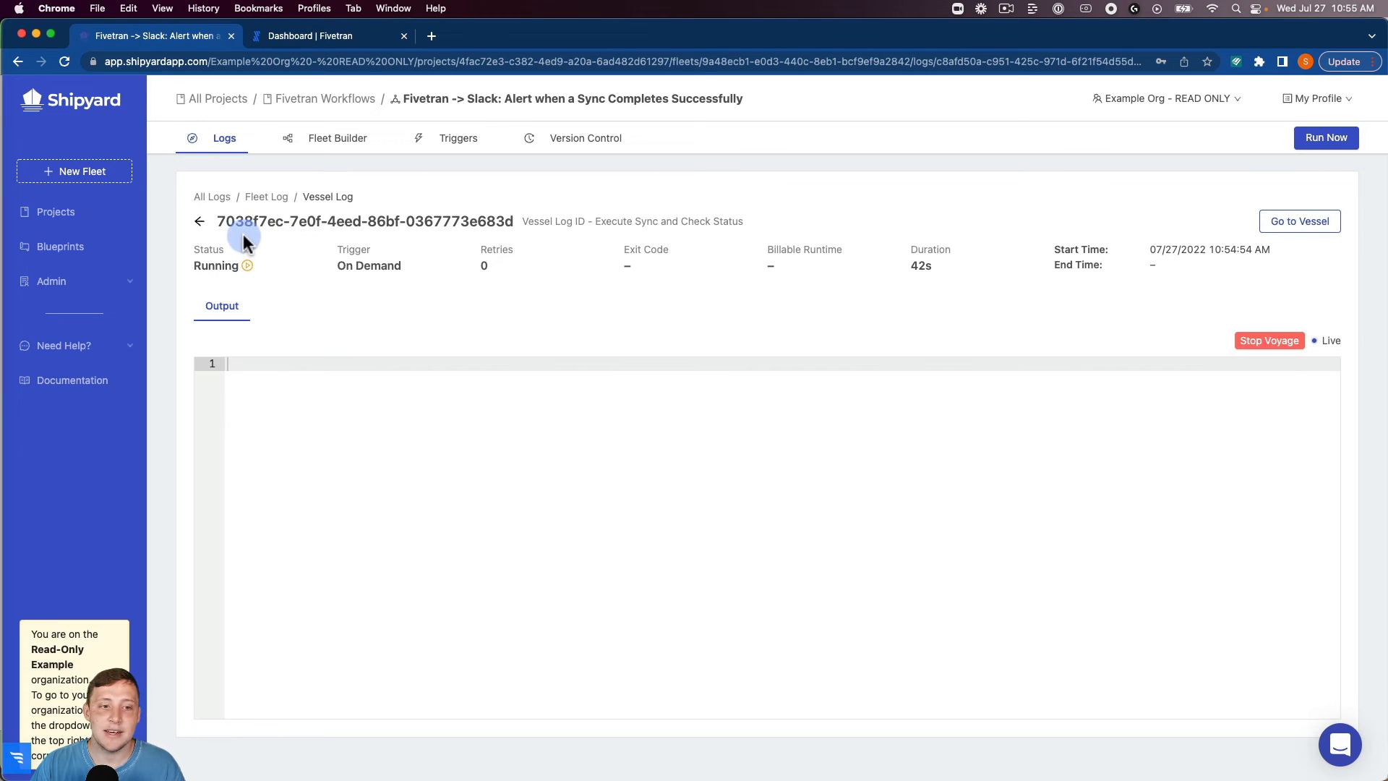
pyautogui.click(198, 221)
pyautogui.click(513, 457)
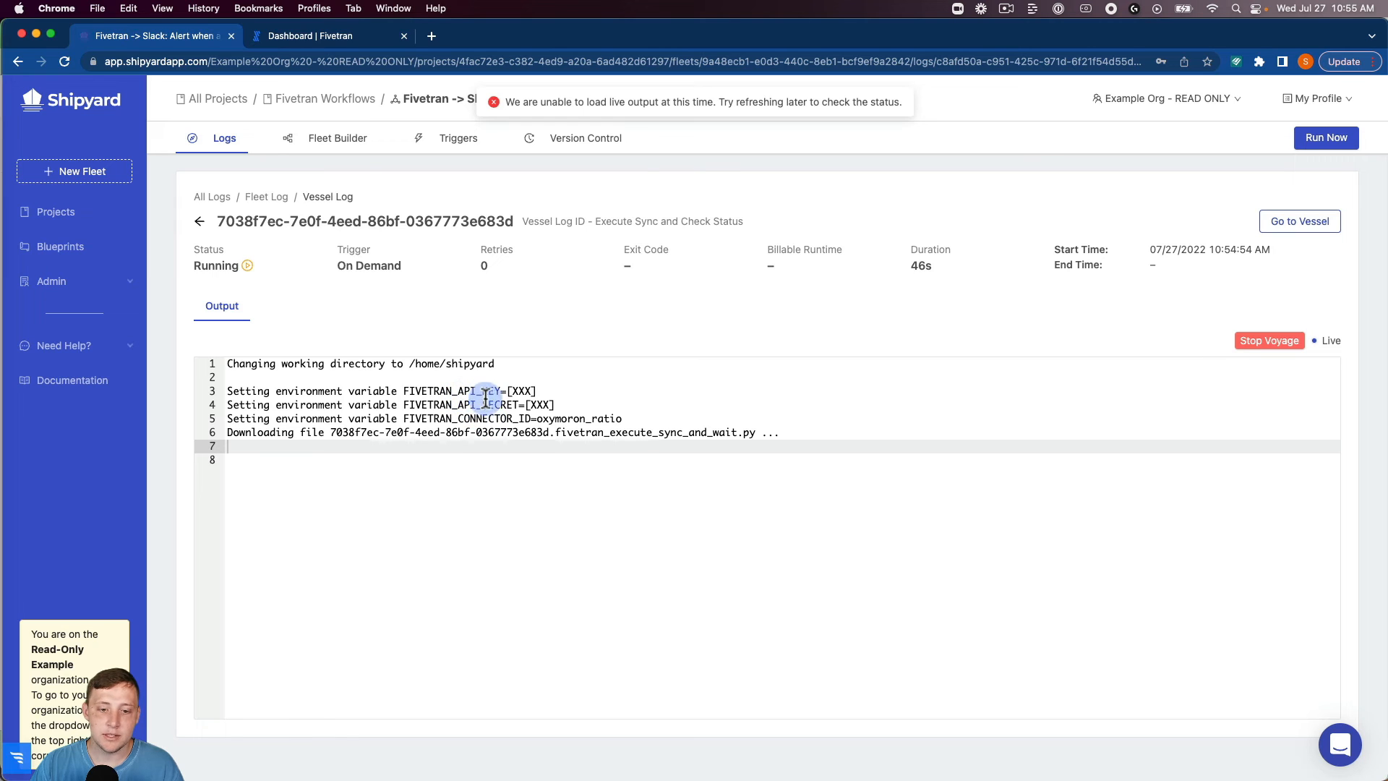
pyautogui.click(548, 405)
pyautogui.moveTo(531, 402); pyautogui.dragTo(532, 399)
pyautogui.click(538, 391)
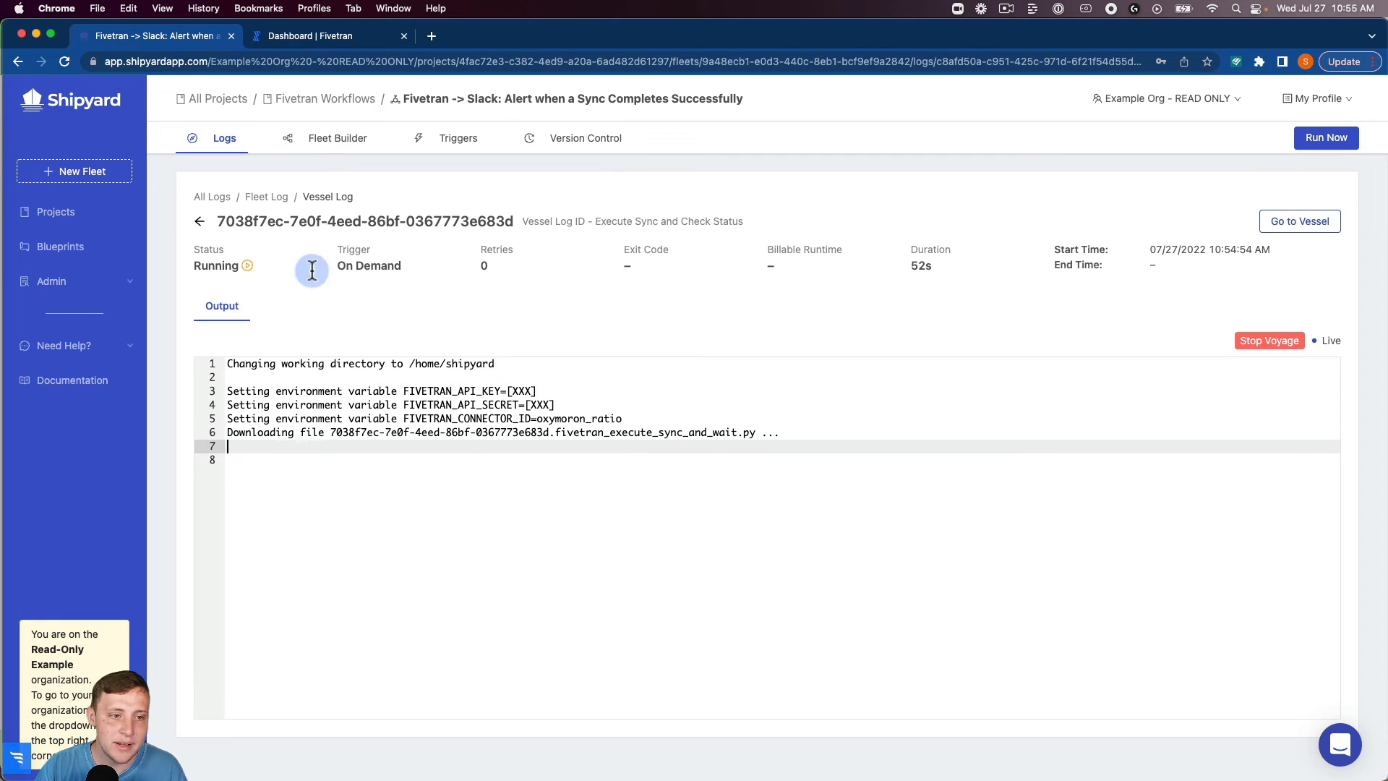
pyautogui.click(201, 224)
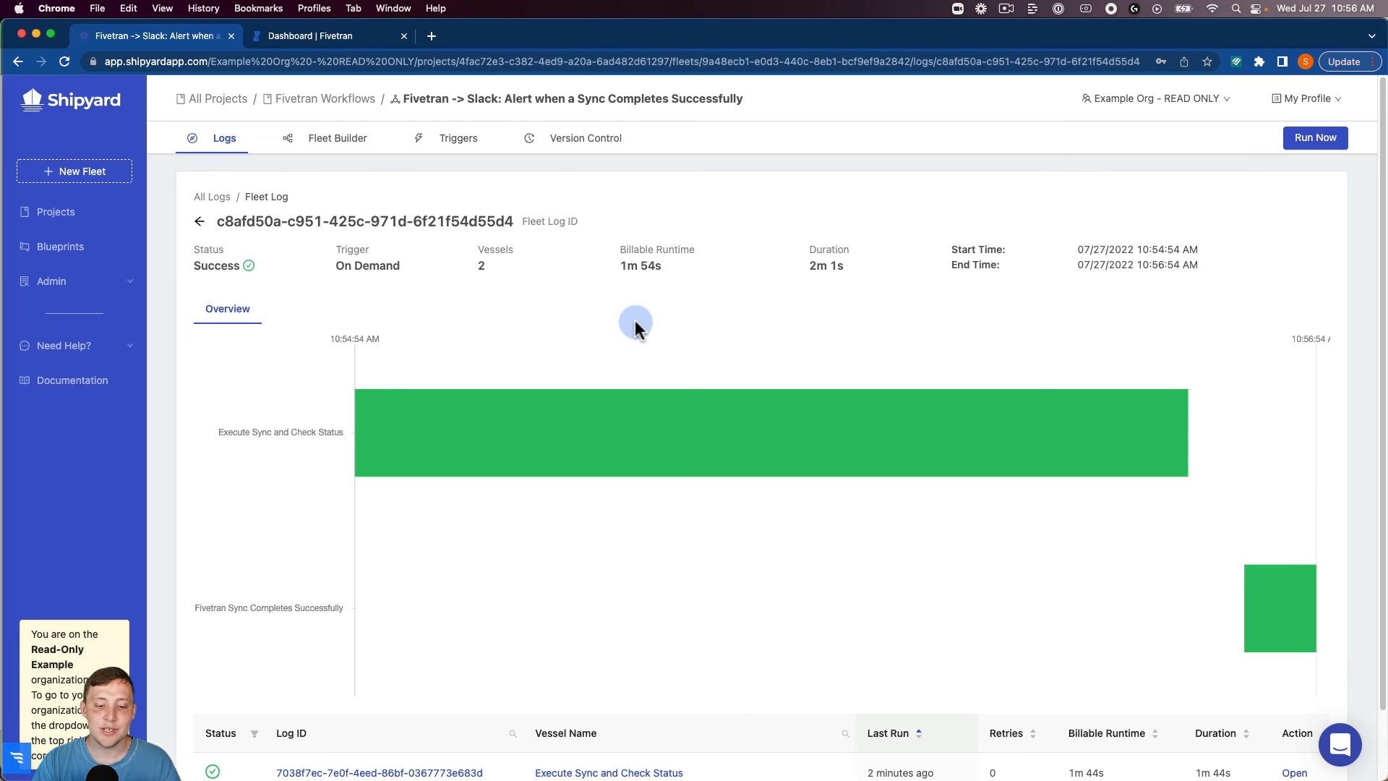
# Switch to Slack and check slack-testing-channel for the sync completion message.
pyautogui.moveTo(754, 778)
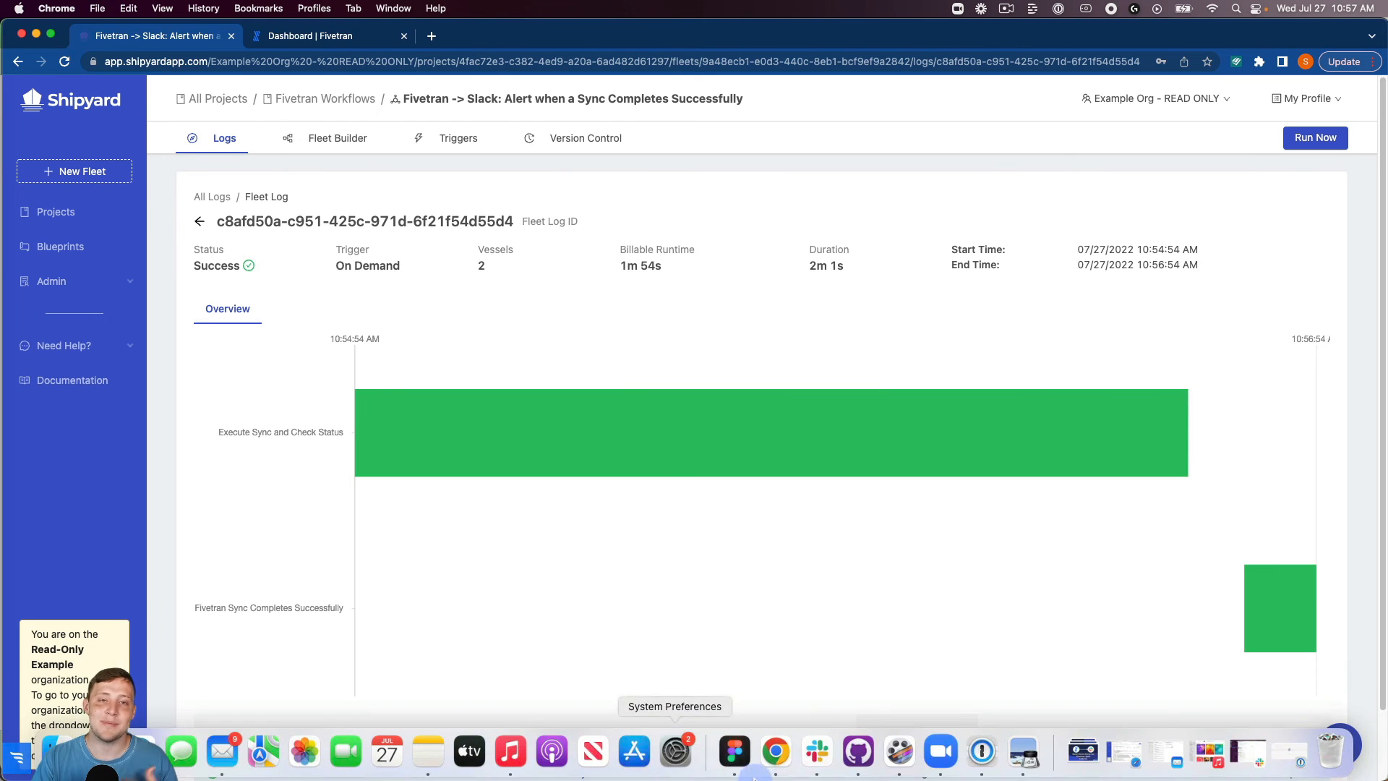
pyautogui.click(817, 752)
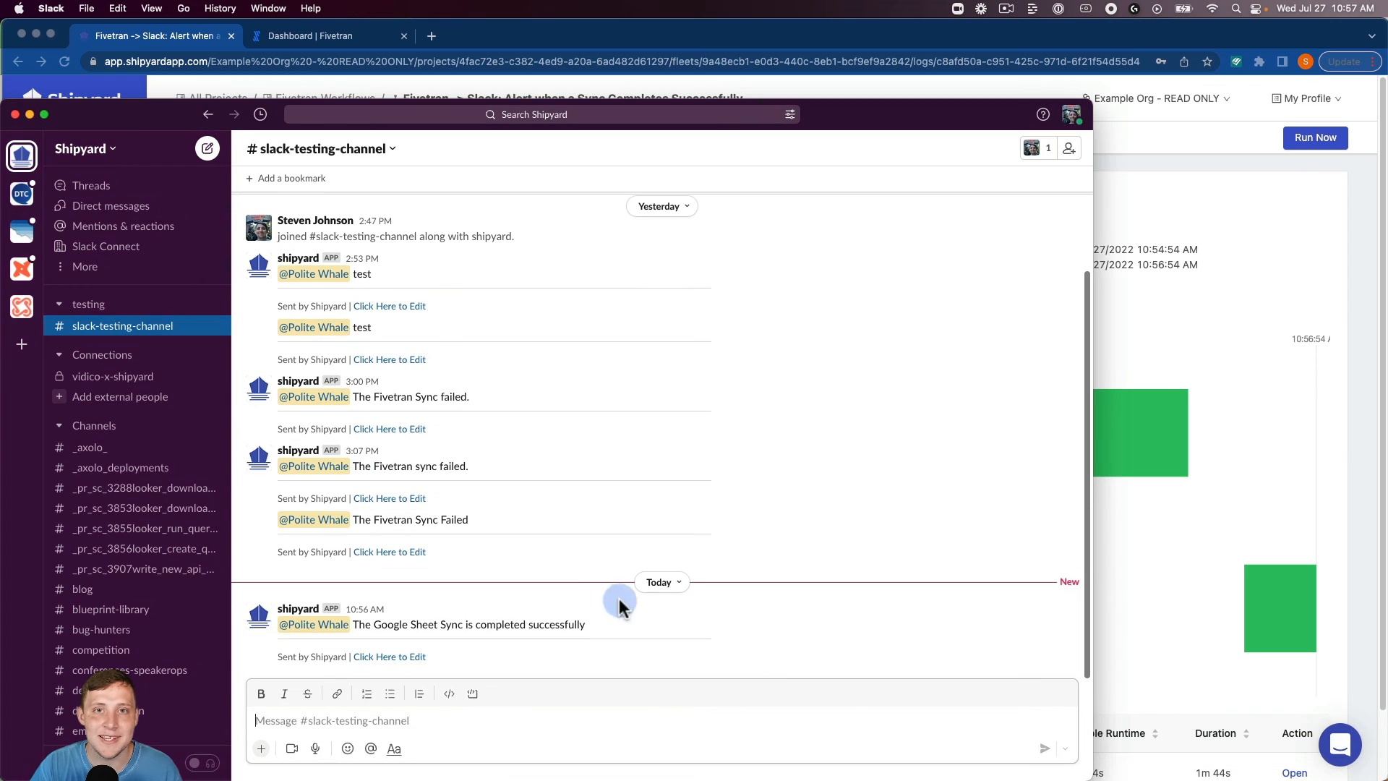